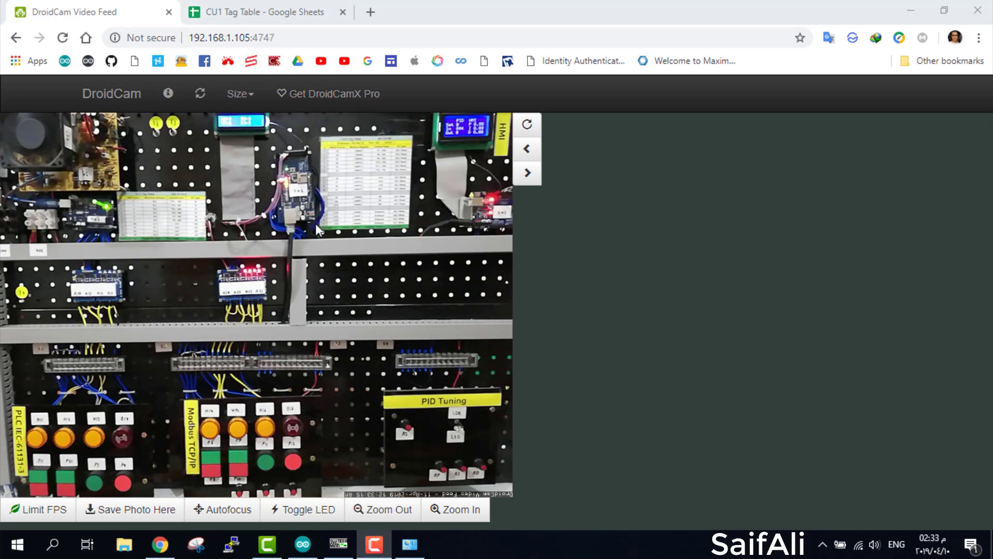
Open the tag table sheet and scroll to CU2's IP 192.168.1.8, port 502 and Modbus registers
click(259, 13)
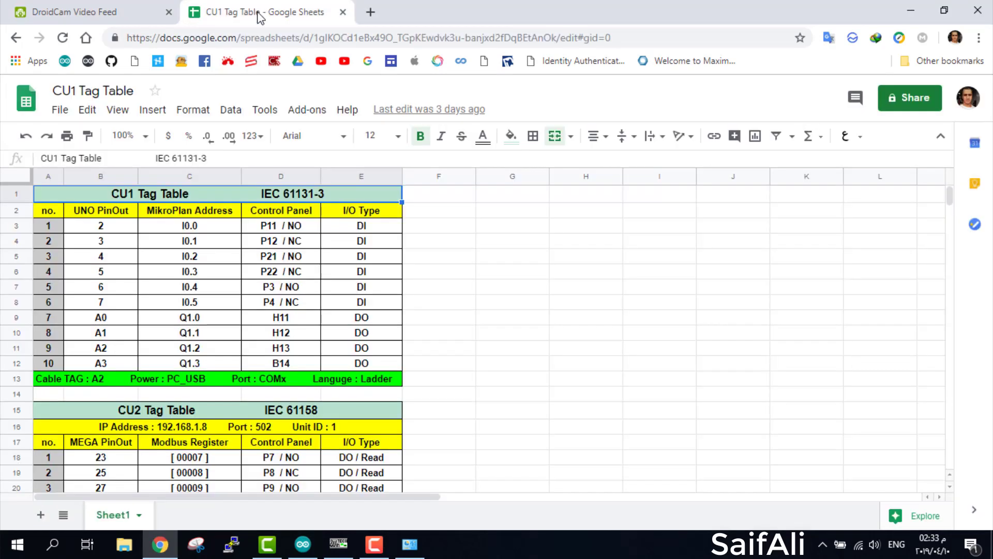
scroll(296, 256, down, 4)
scroll(300, 259, down, 1)
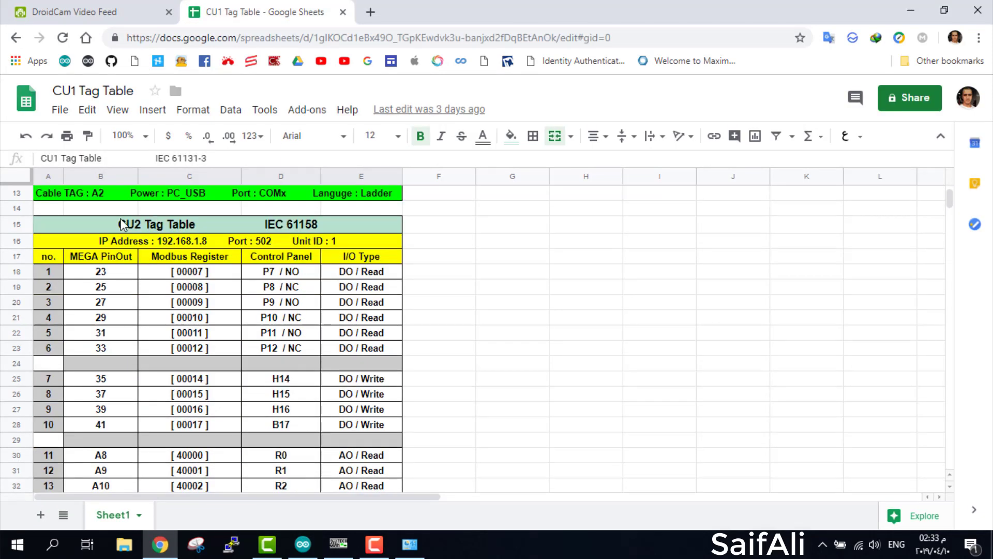
scroll(127, 225, down, 1)
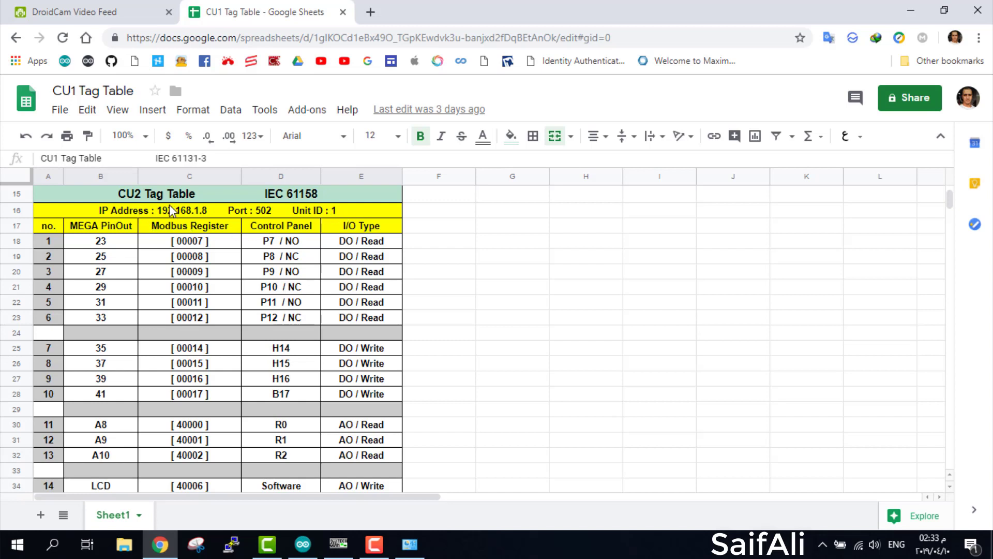
click(410, 543)
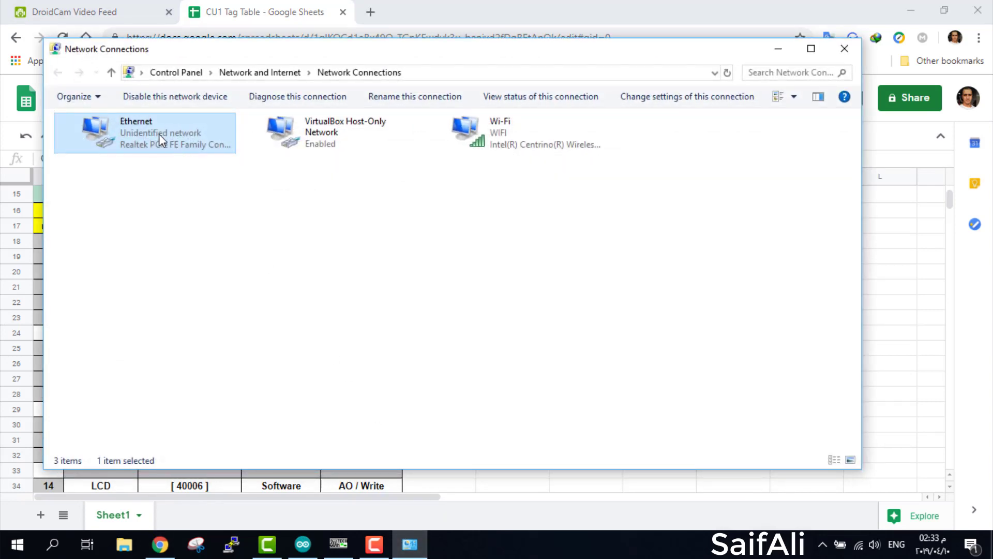
right_click(160, 139)
click(214, 273)
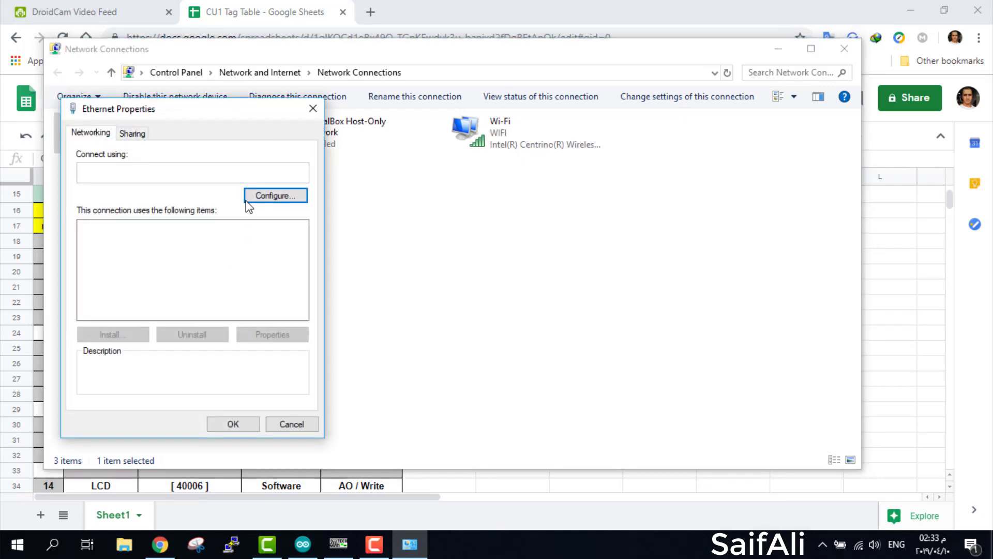
key(Down)
key(Down)
key(Down)
key(Down)
key(alt+r)
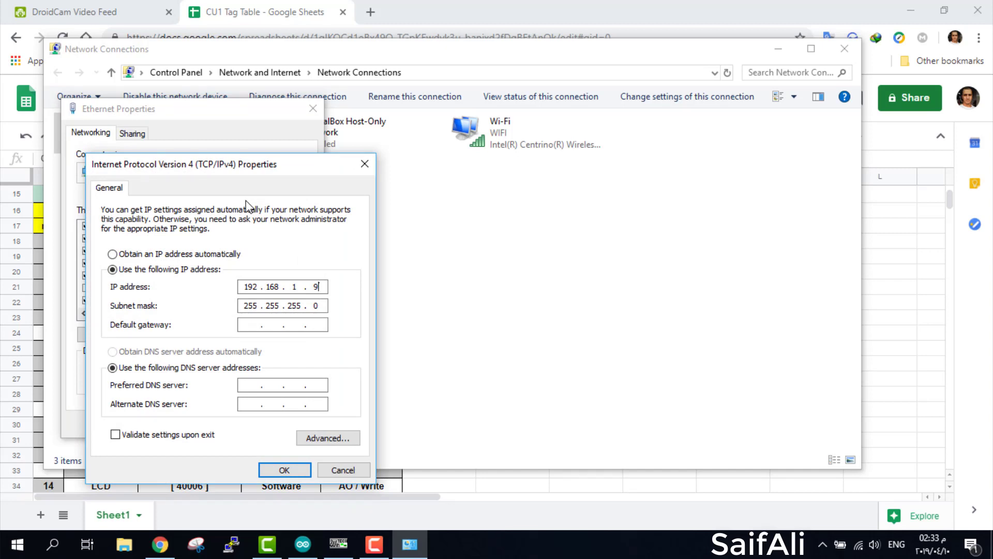
key(shift+Home)
text(9)
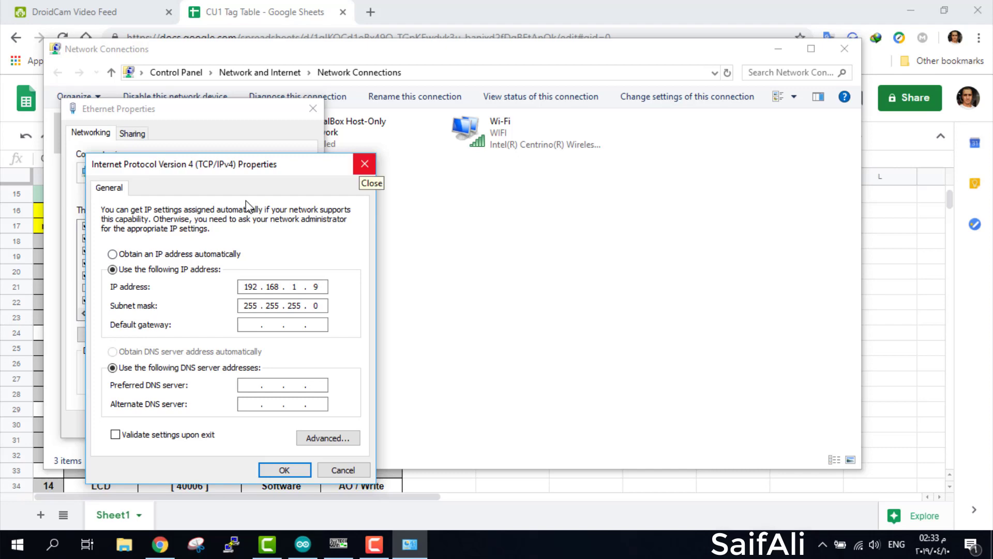
click(364, 164)
click(313, 109)
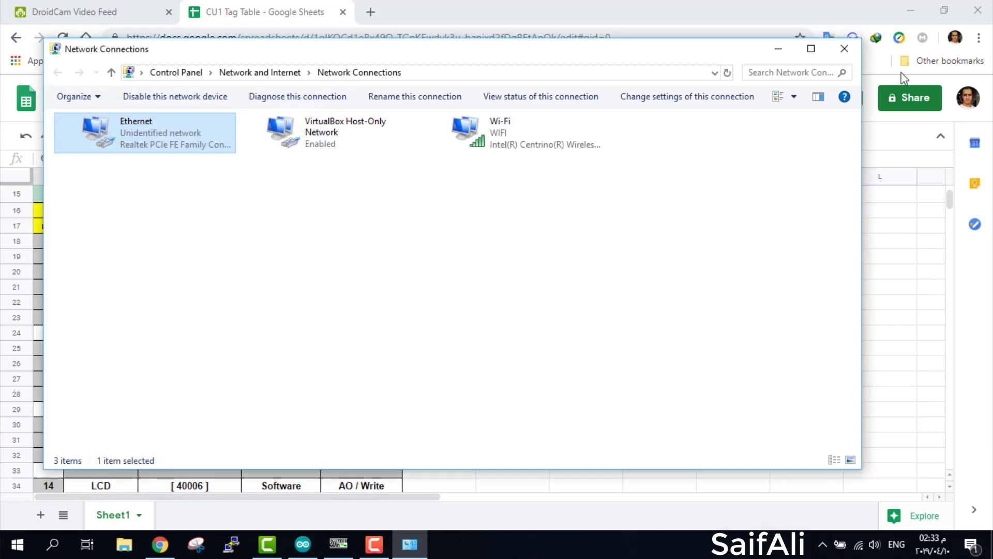
click(844, 49)
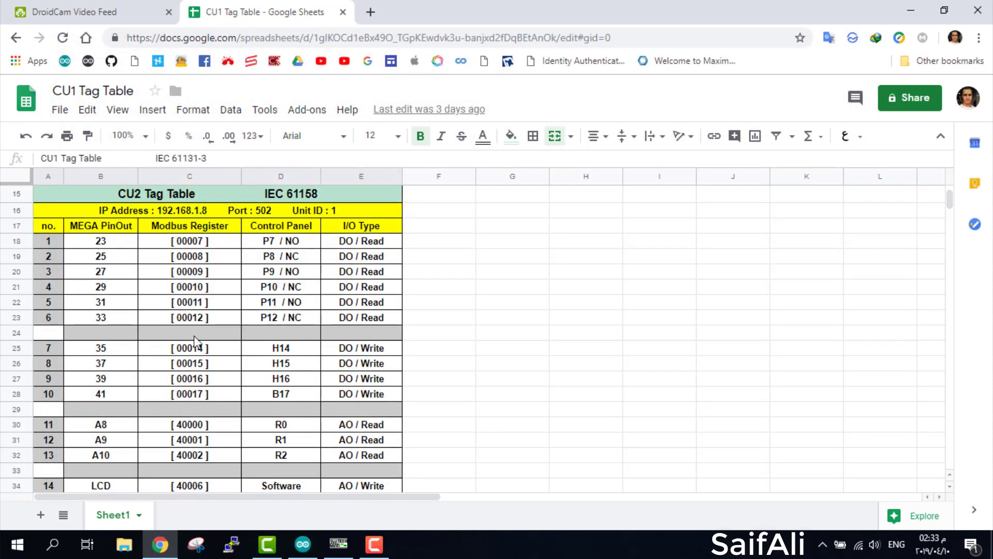
click(52, 543)
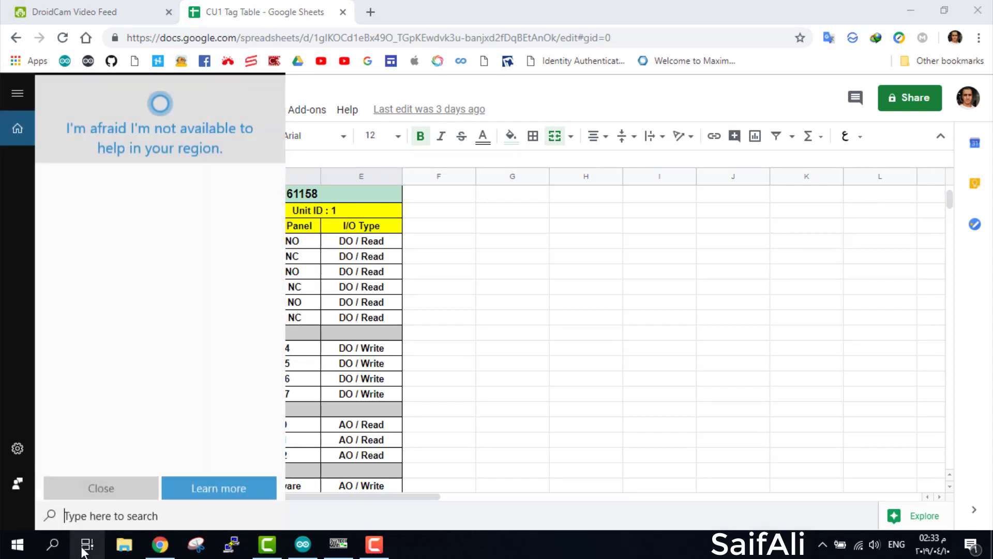
text(ping)
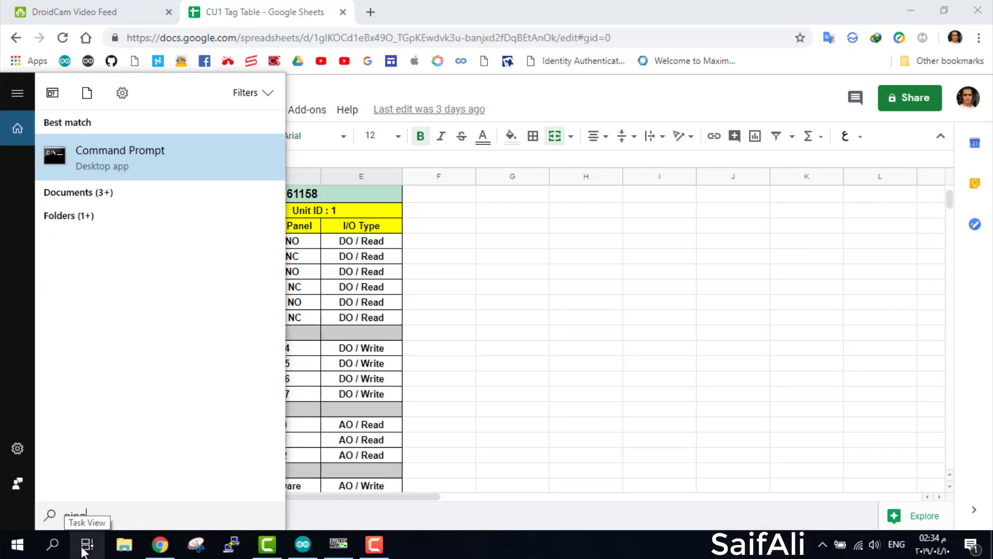
key(Return)
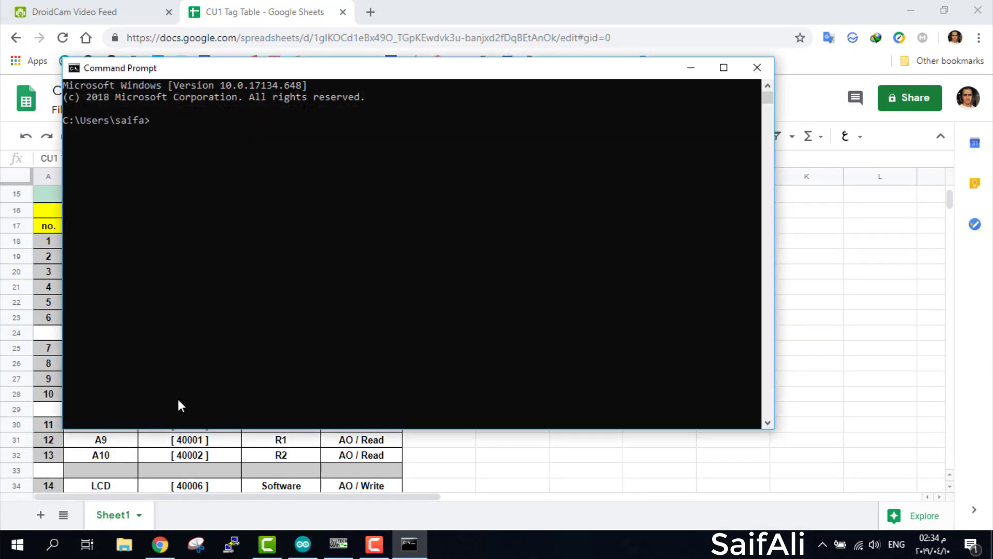
text(ping)
click(178, 400)
text(192.168.1.8)
key(Return)
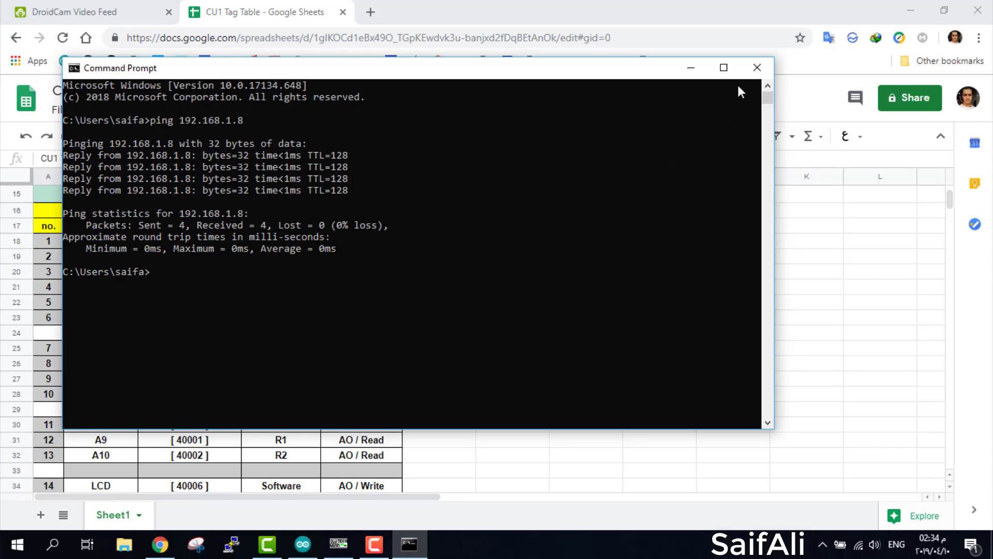
click(757, 68)
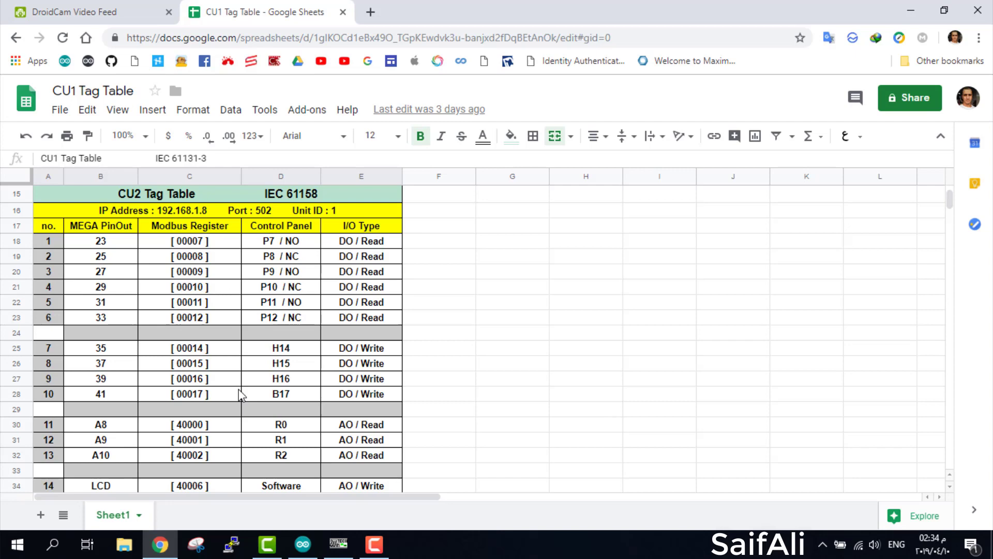
Review the LCD write registers 40006–40009, then snap ModScan32 to the right half of the screen
scroll(243, 383, down, 2)
scroll(267, 364, up, 1)
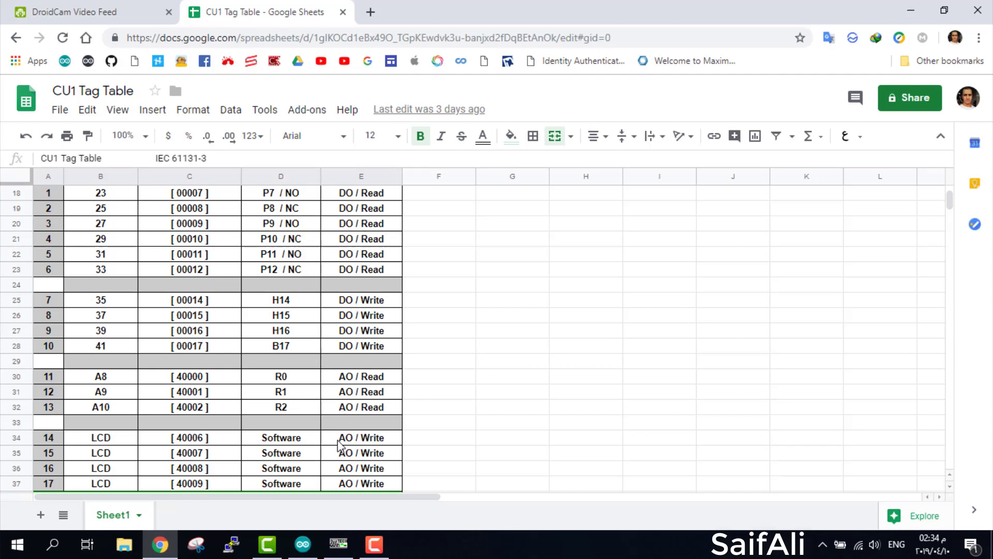
scroll(379, 392, up, 1)
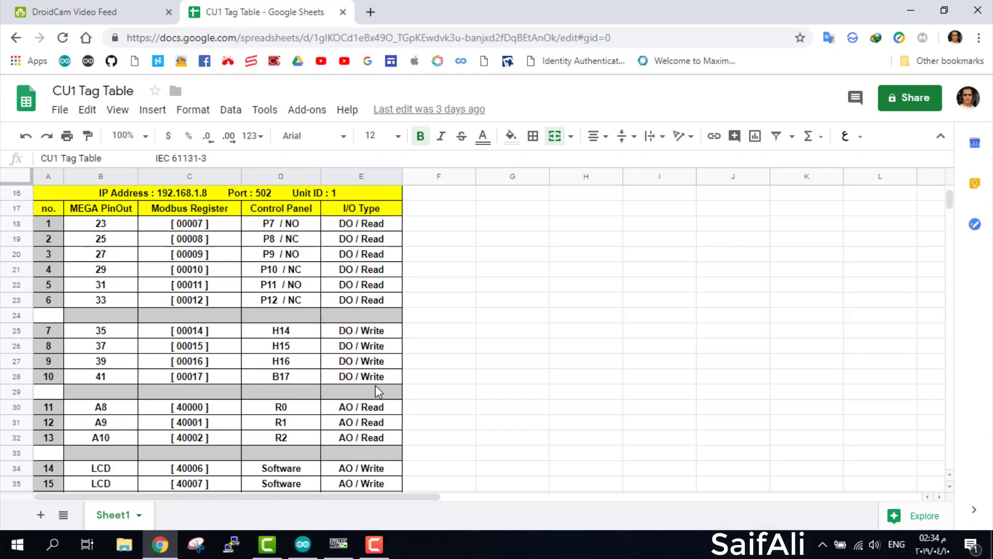
click(342, 554)
drag(362, 7, 982, 172)
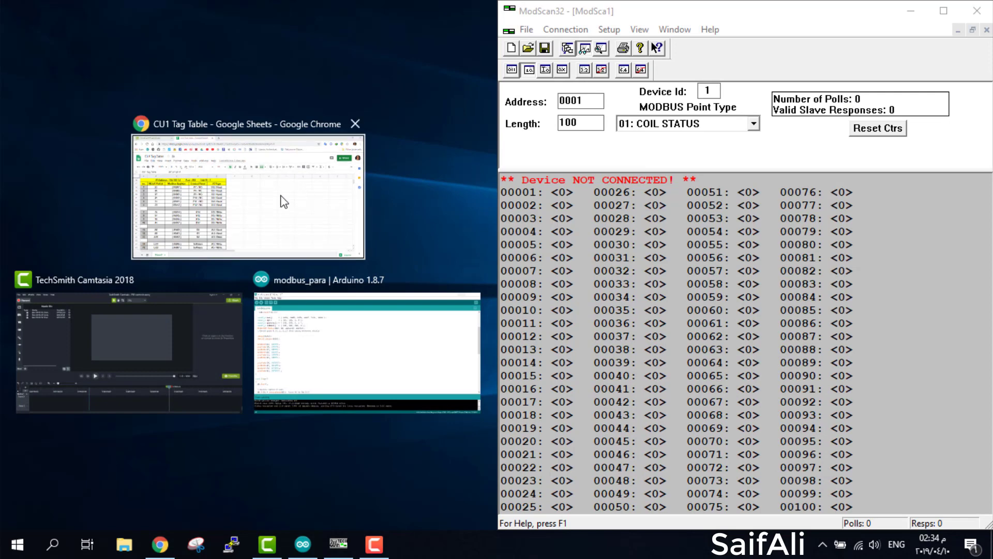
Tile the tag sheet on the left and open Connection Details for Remote TCP/IP Server 192.168.1.8
click(280, 200)
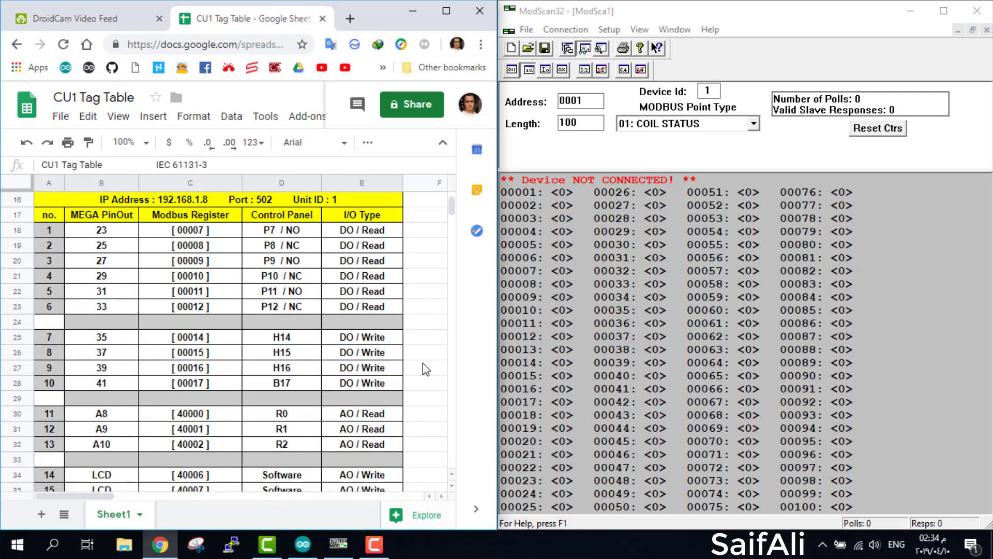
scroll(411, 334, up, 1)
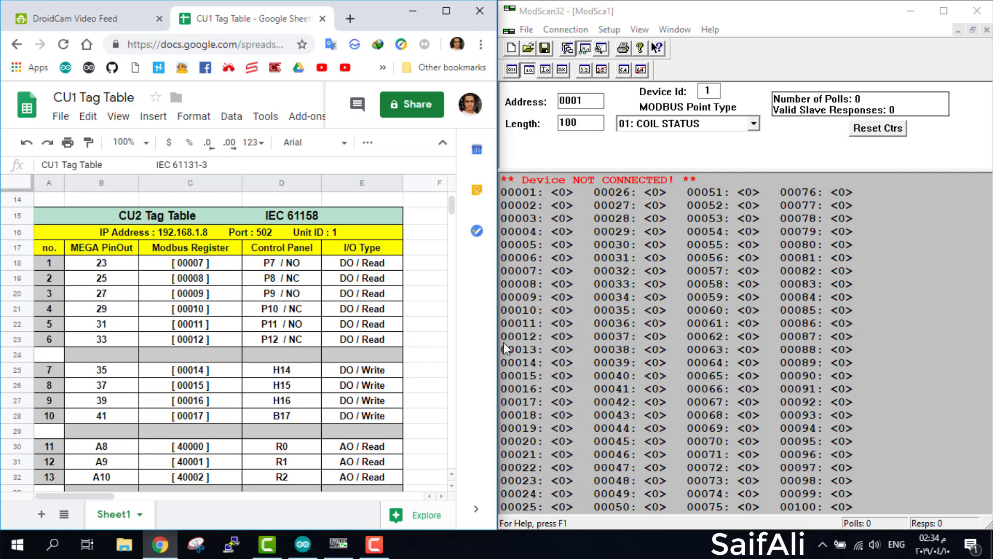
click(566, 29)
click(580, 46)
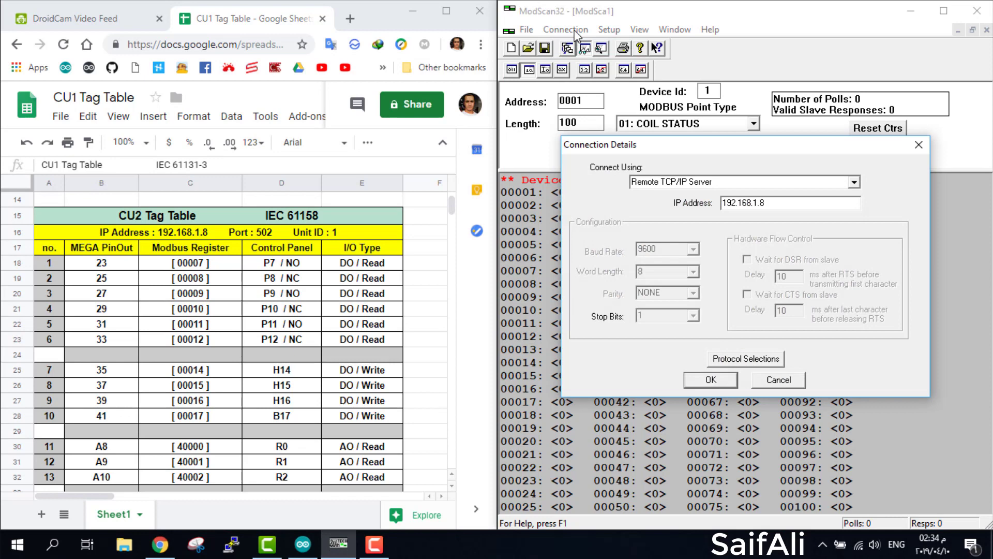
key(shift+Home)
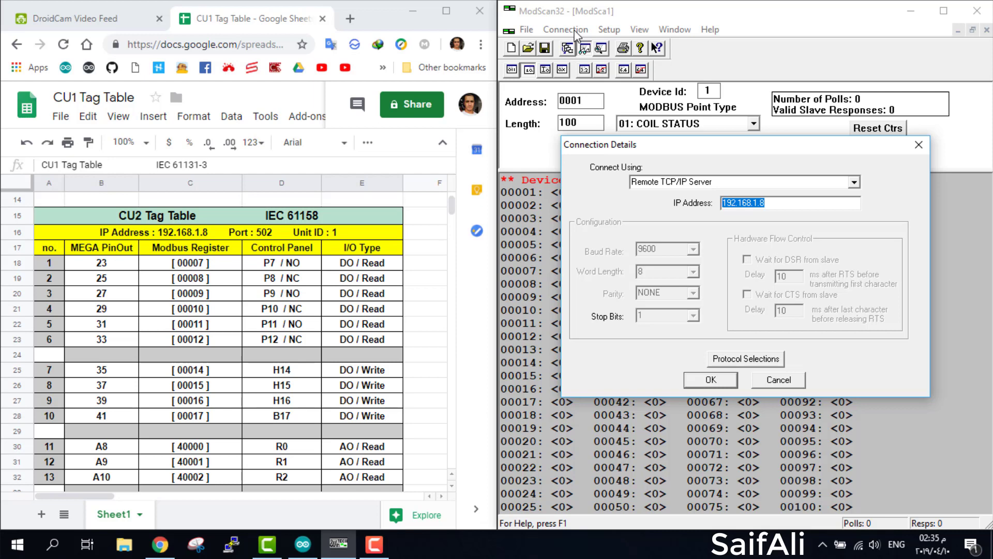
Connect to 192.168.1.8, toggle the traffic view, and reset the poll and response counters
key(Return)
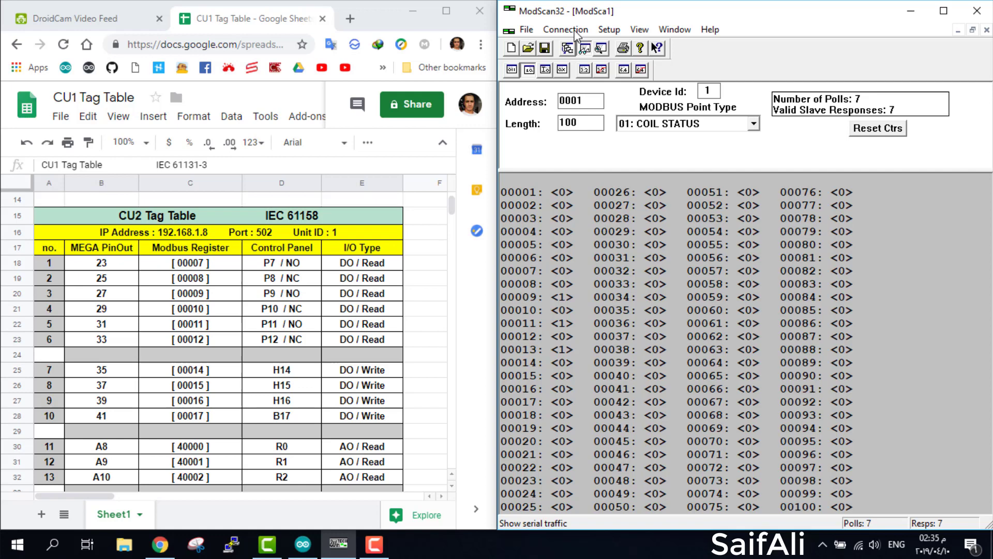
click(584, 46)
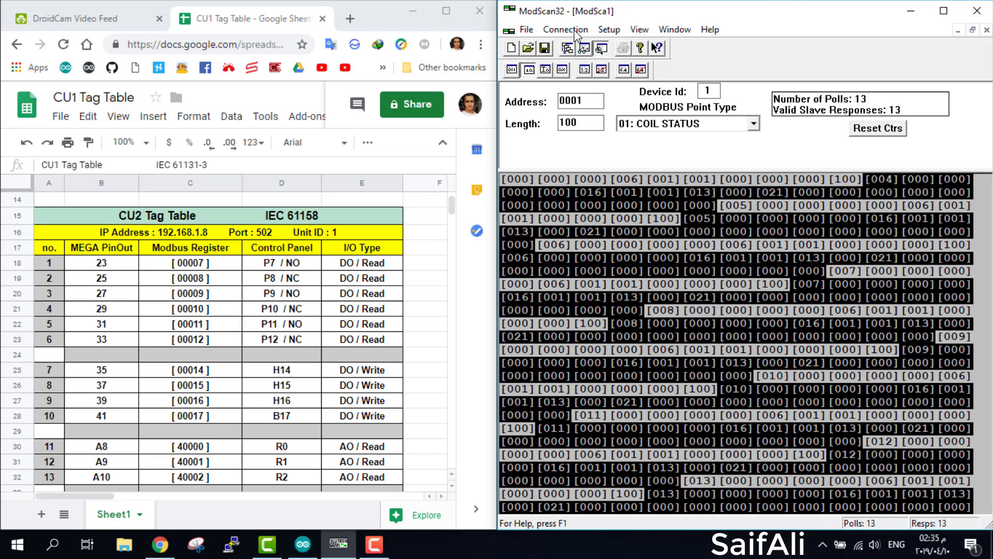
key(alt+r)
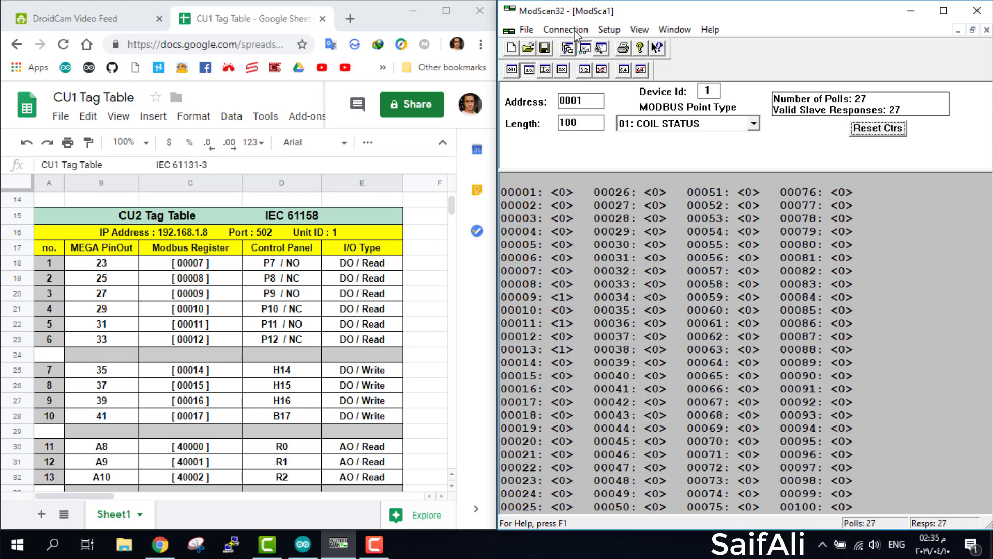
Set the poll to start at address 8, keep 01: COIL STATUS, and change length to 6
key(Tab)
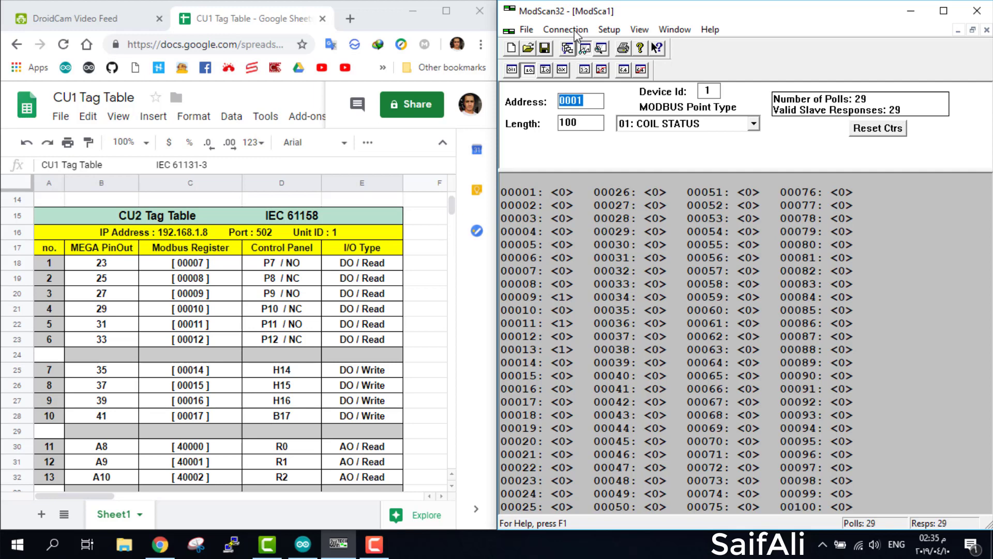
text(8)
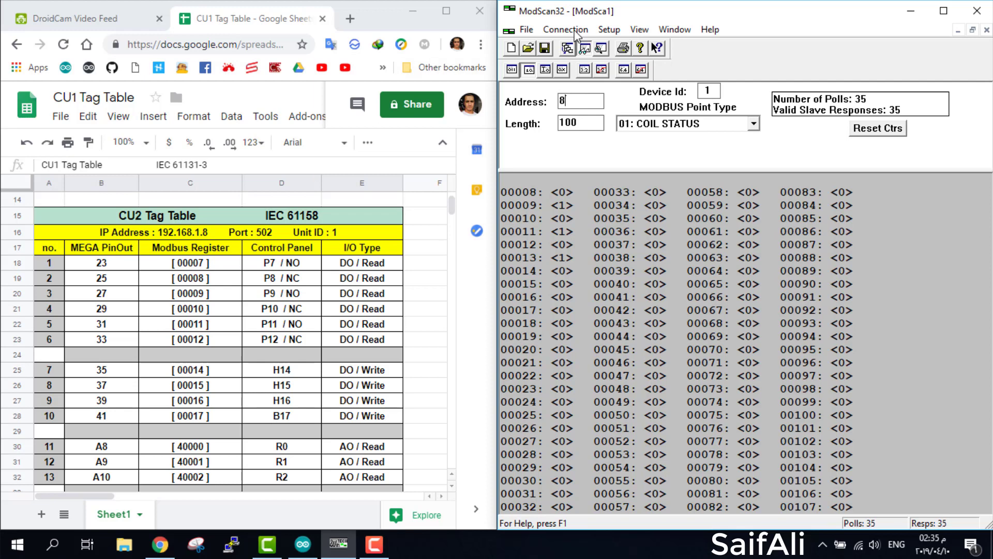
key(Tab)
key(alt+Down)
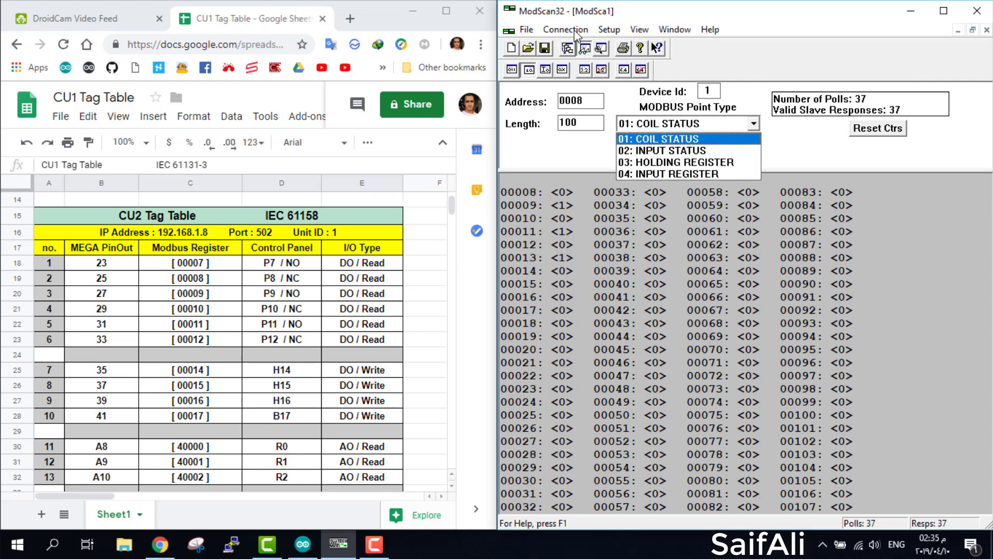
key(Return)
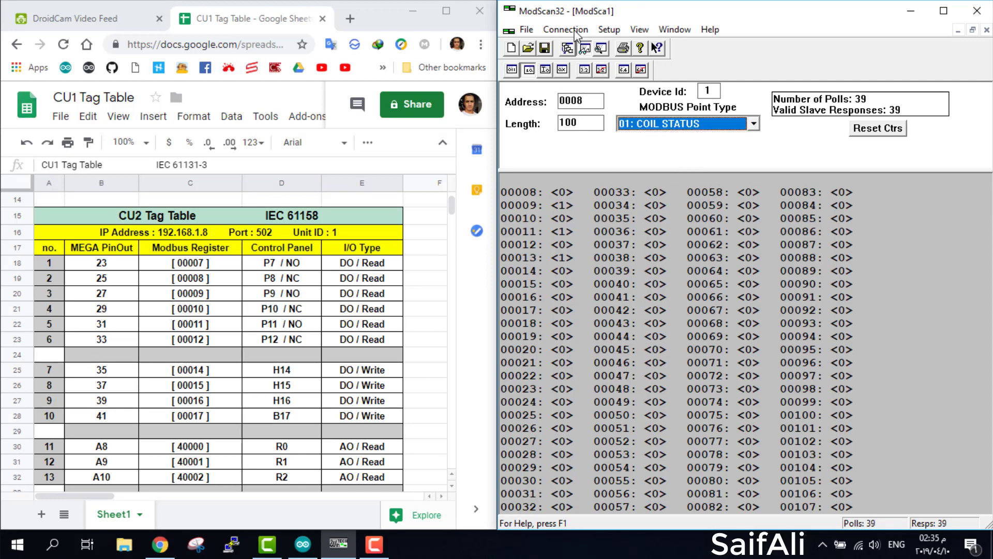
key(Tab)
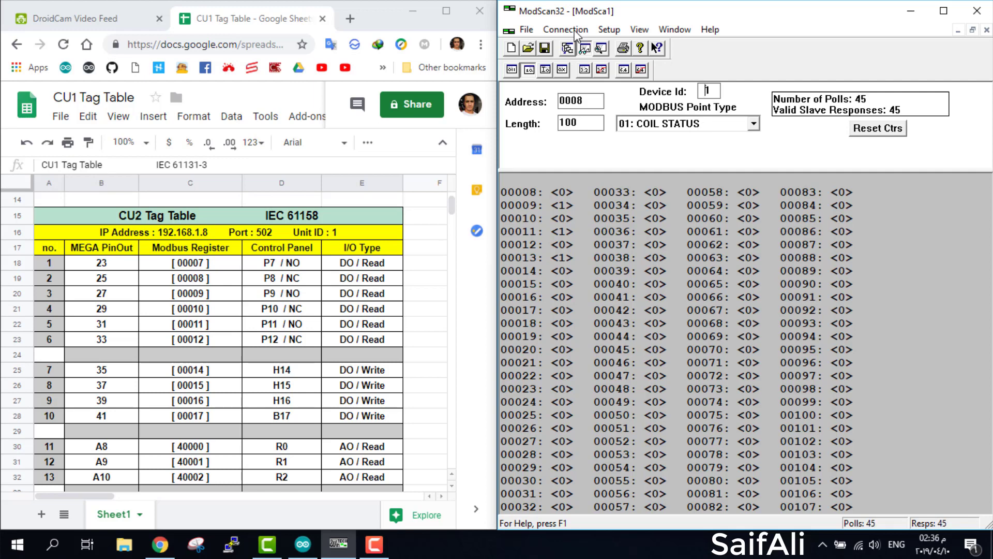
key(shift+Home)
text(6)
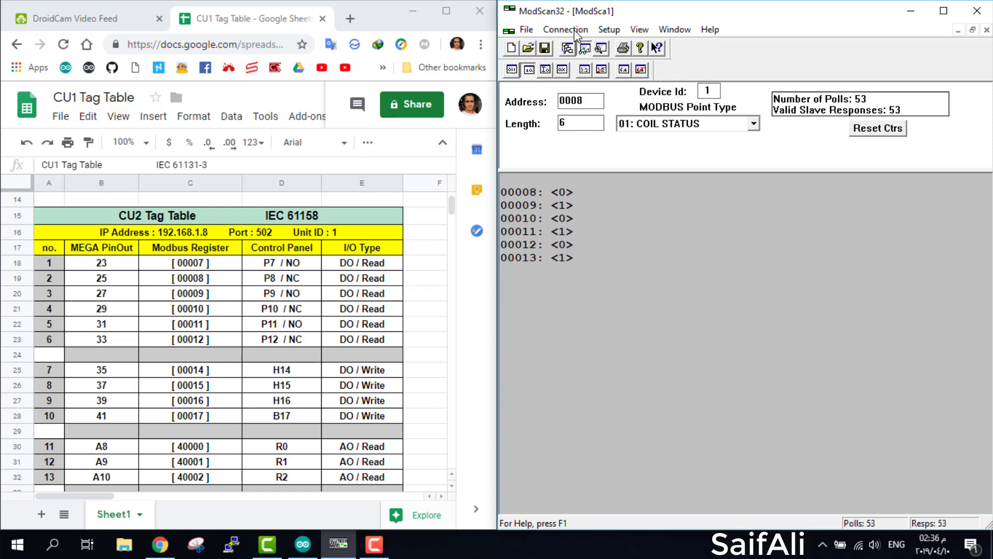
Toggle the raw traffic view on and off, then show the DroidCam feed beside the coil readings
click(601, 48)
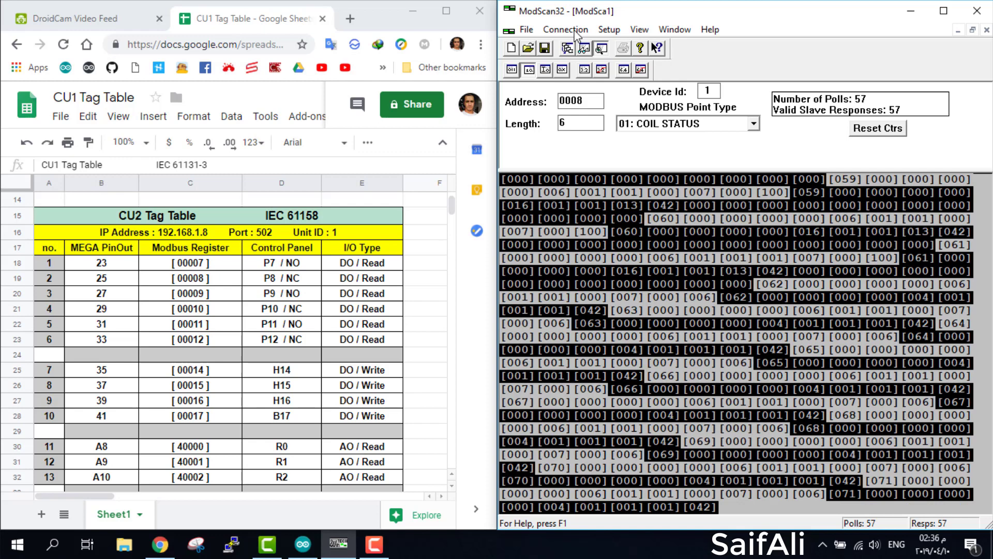
click(585, 48)
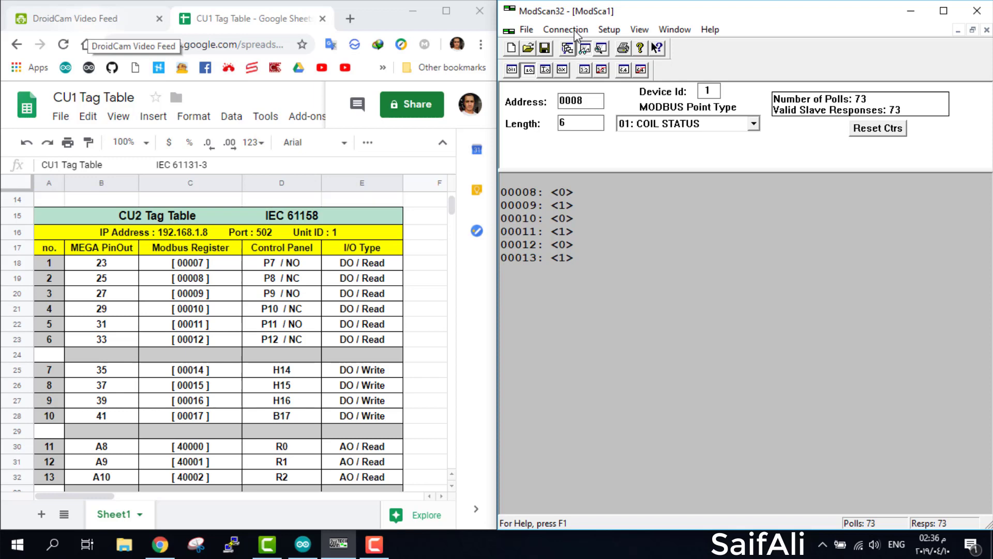
click(75, 19)
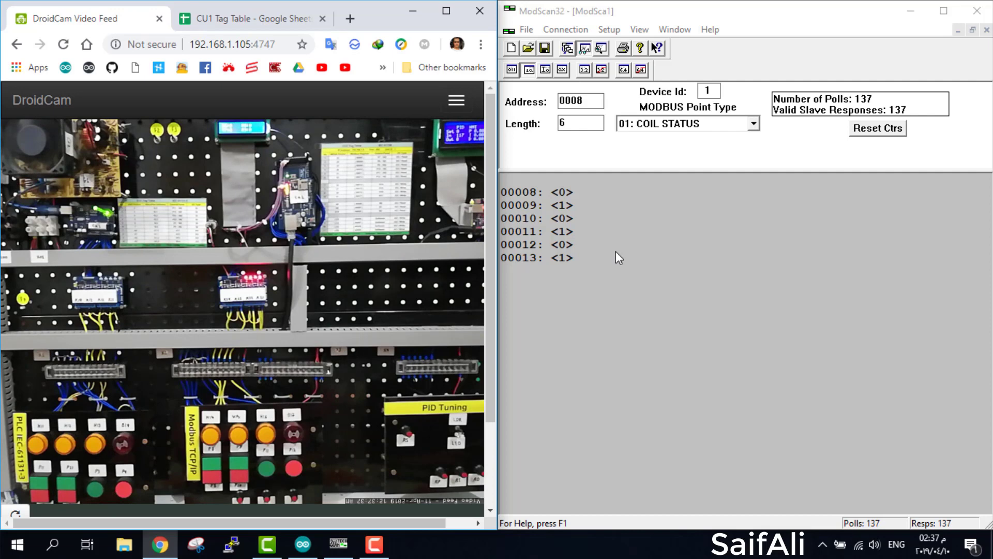
Check the write coils in the tag table, then set Address to 15 and Length to 4
click(285, 22)
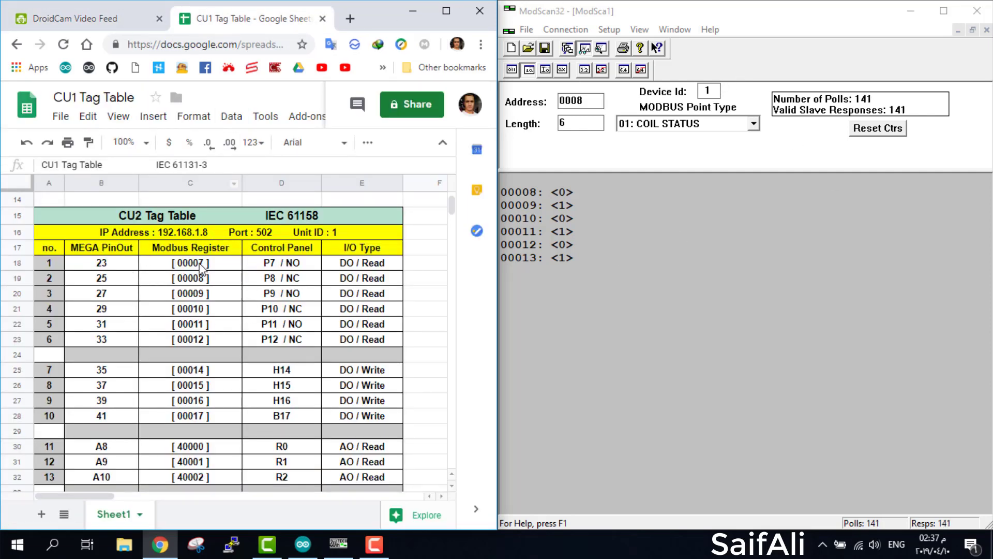
scroll(204, 277, down, 2)
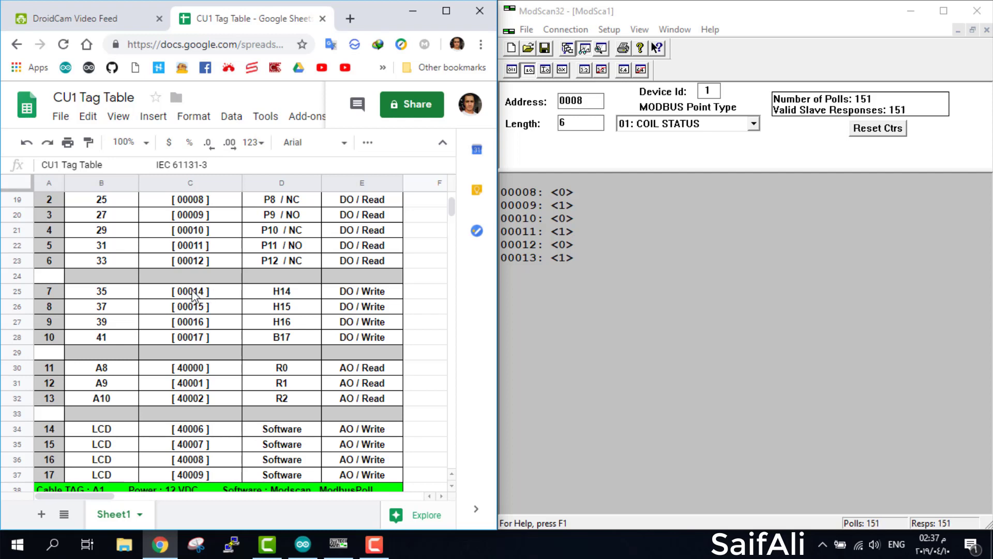
click(593, 100)
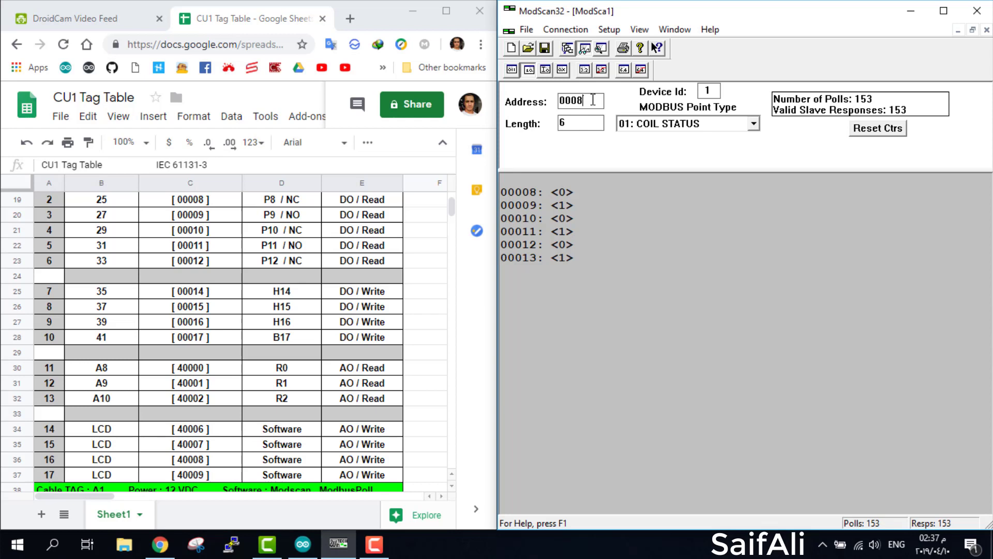
key(shift+Left)
key(shift+Left)
key(shift+Left)
key(shift+Left)
text(15)
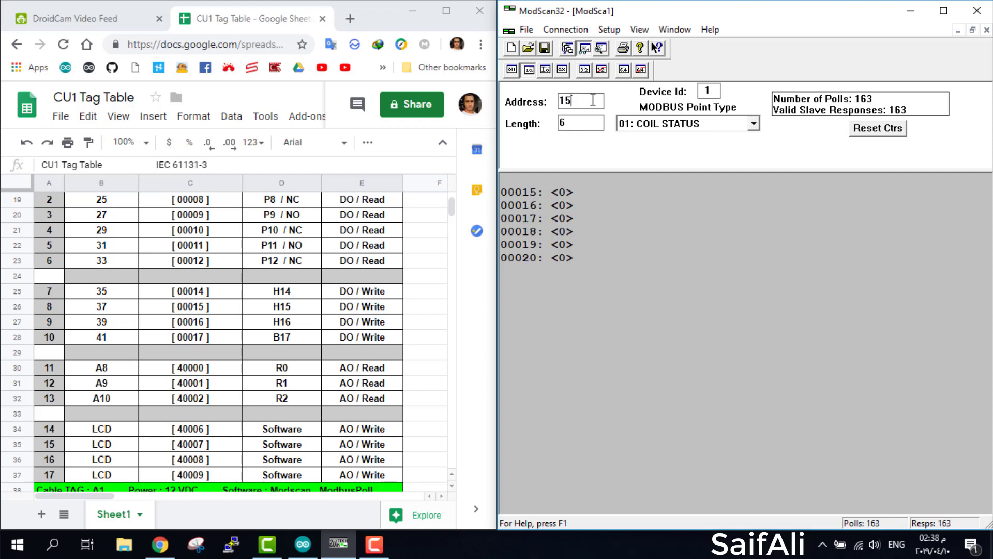
key(Tab)
text(4)
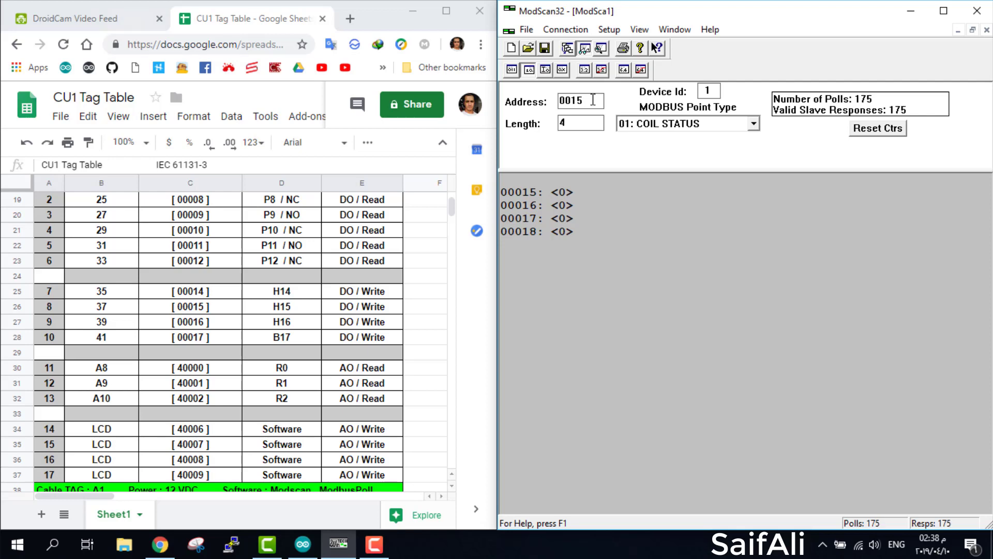
Show the DroidCam feed and write the On value to coil 00015
click(77, 18)
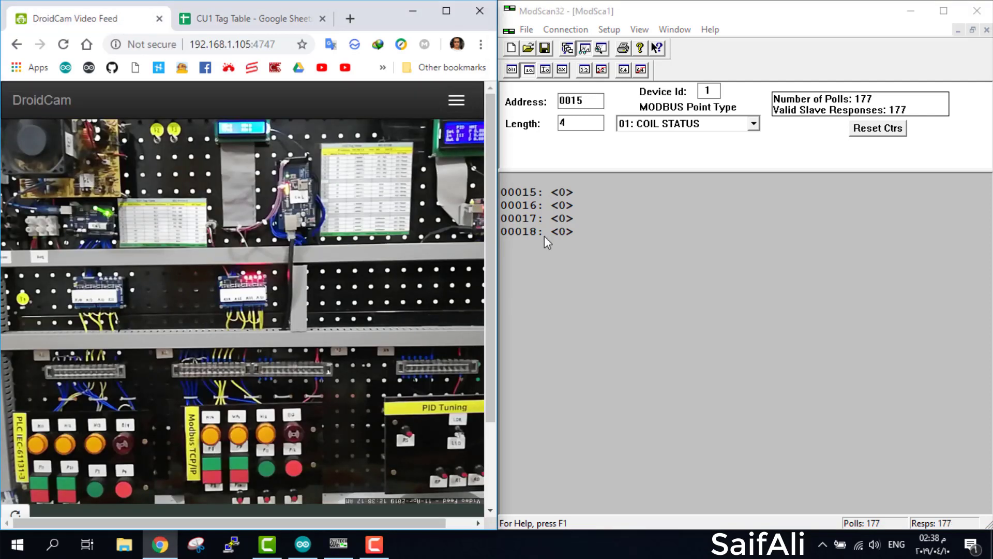
double_click(564, 190)
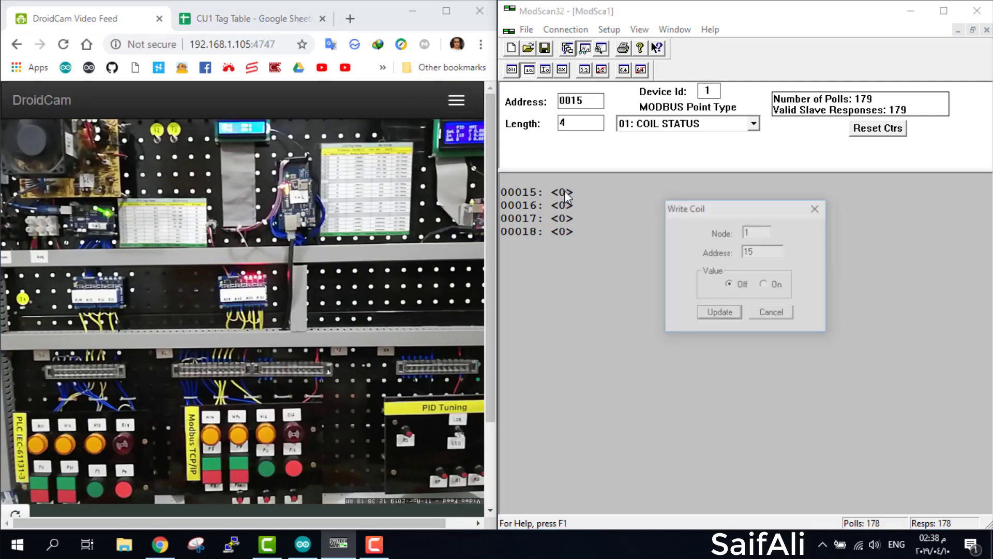
key(Right)
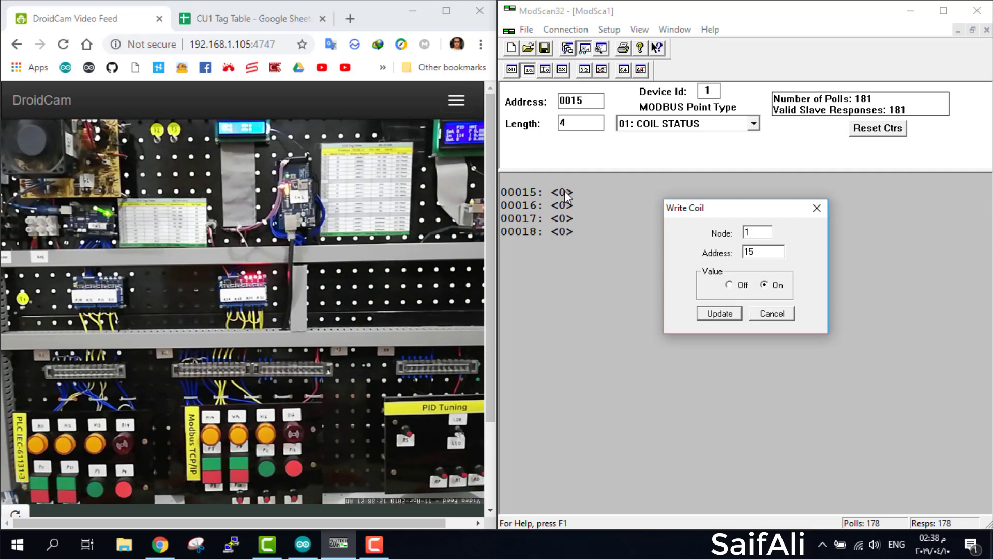
key(Return)
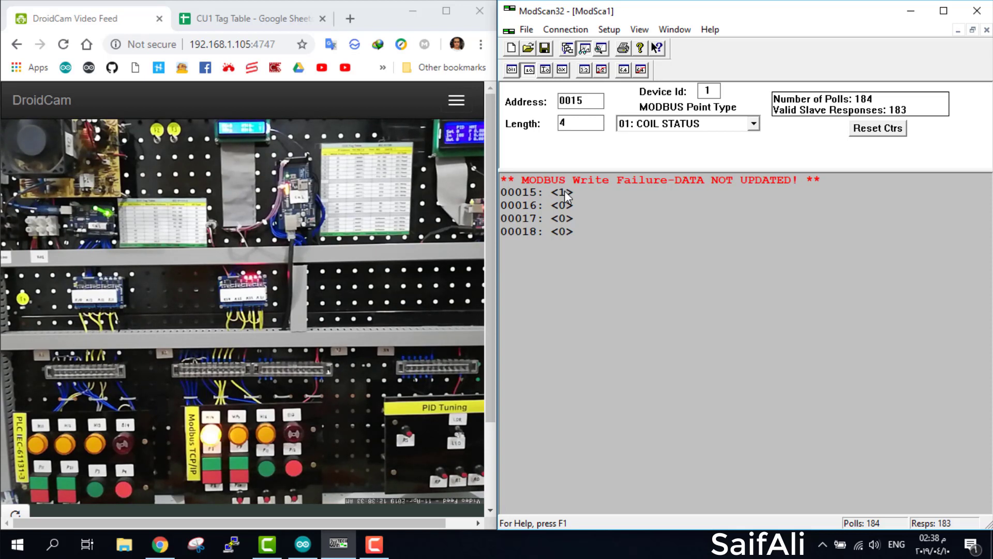
Reset the counters, then disconnect and reconnect to the device at 192.168.1.8
key(alt+r)
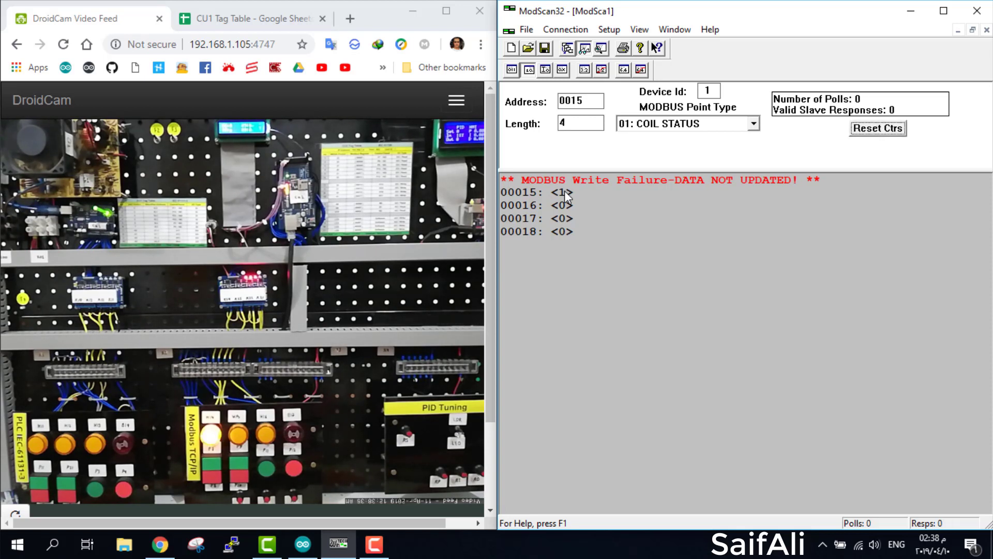
key(alt+c)
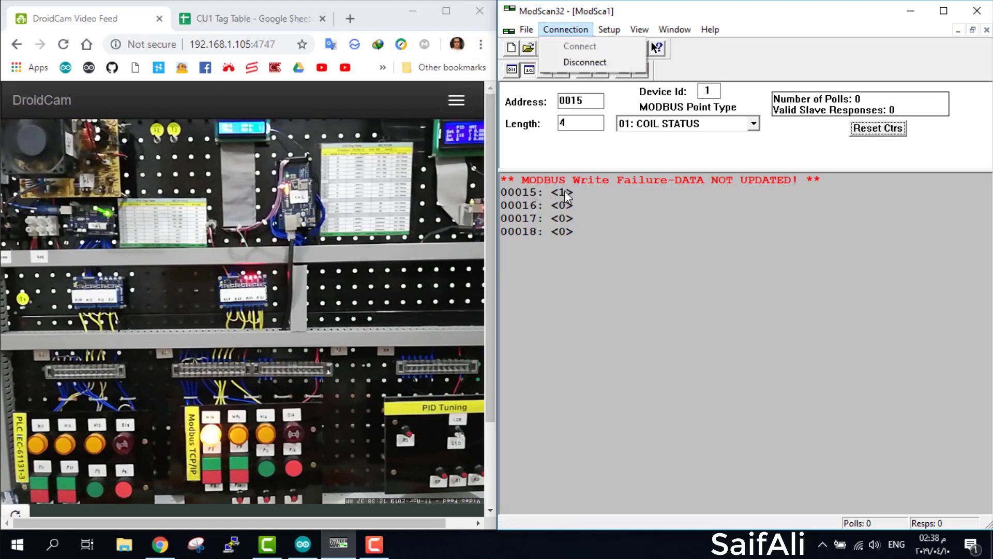
key(Down)
key(Return)
key(alt+c)
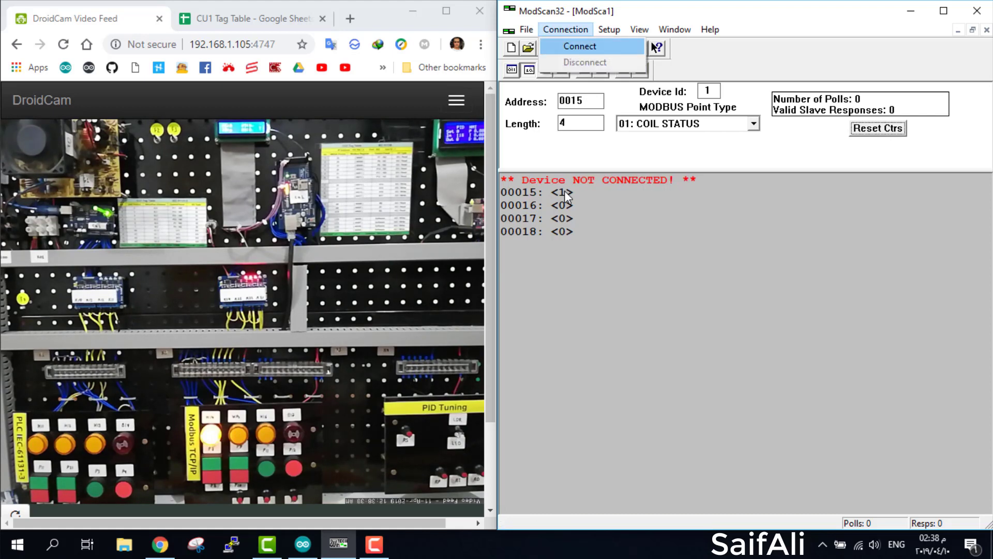
key(Return)
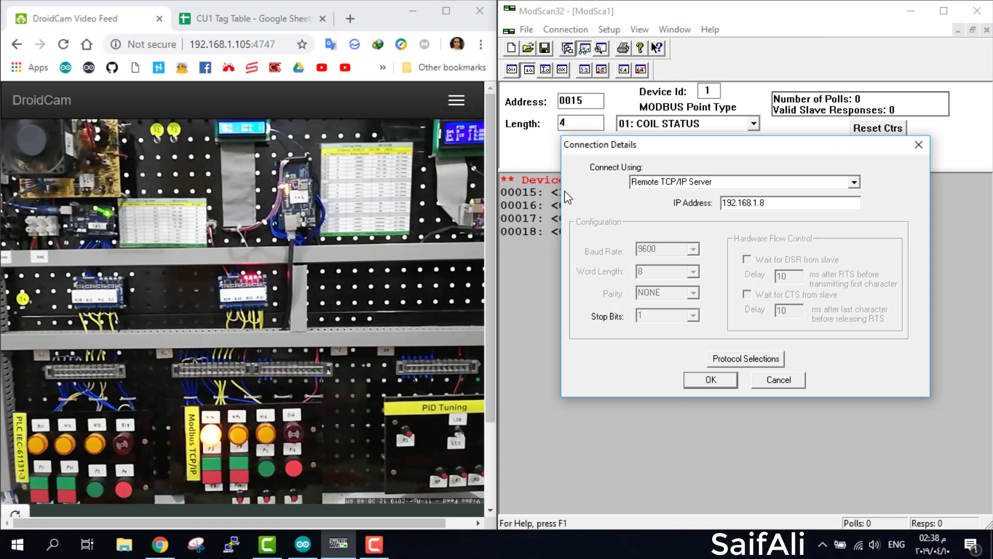
key(Return)
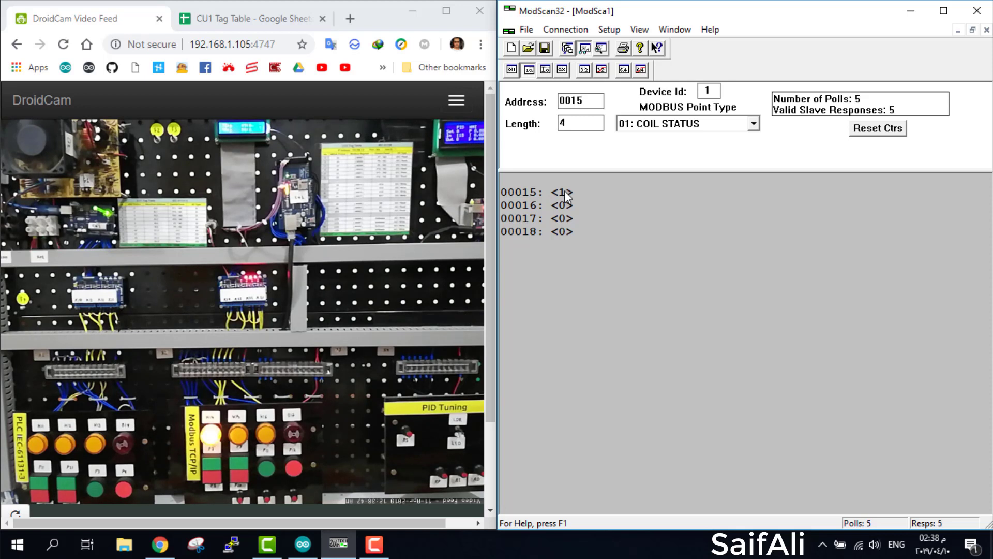
Write On to coils 00016 and 00017, then reset the counters after the write-failure warning
double_click(564, 190)
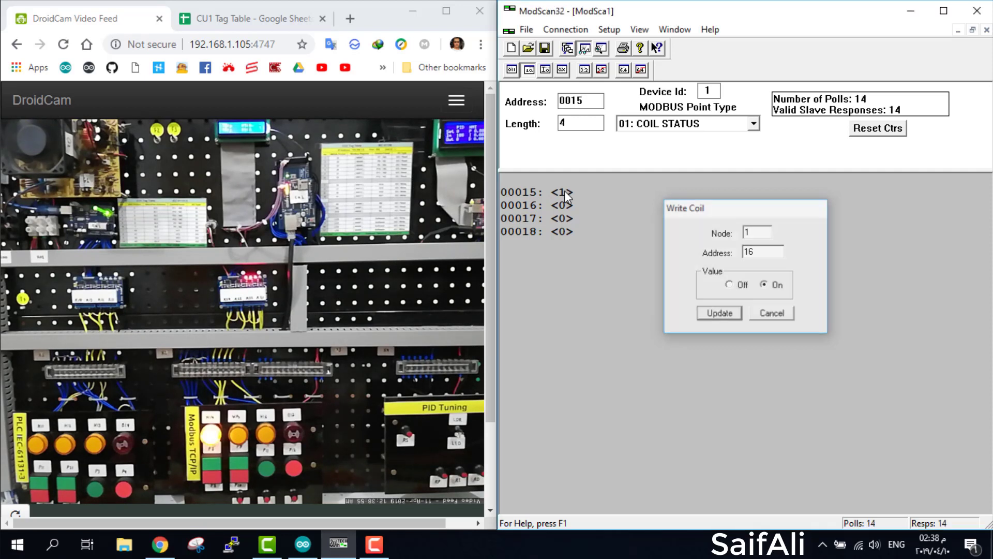
key(Return)
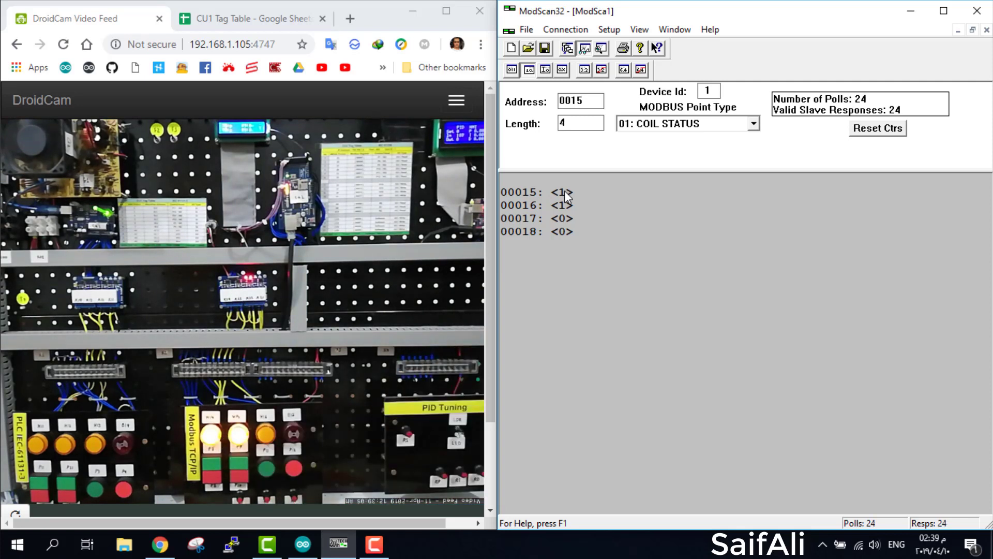
double_click(564, 191)
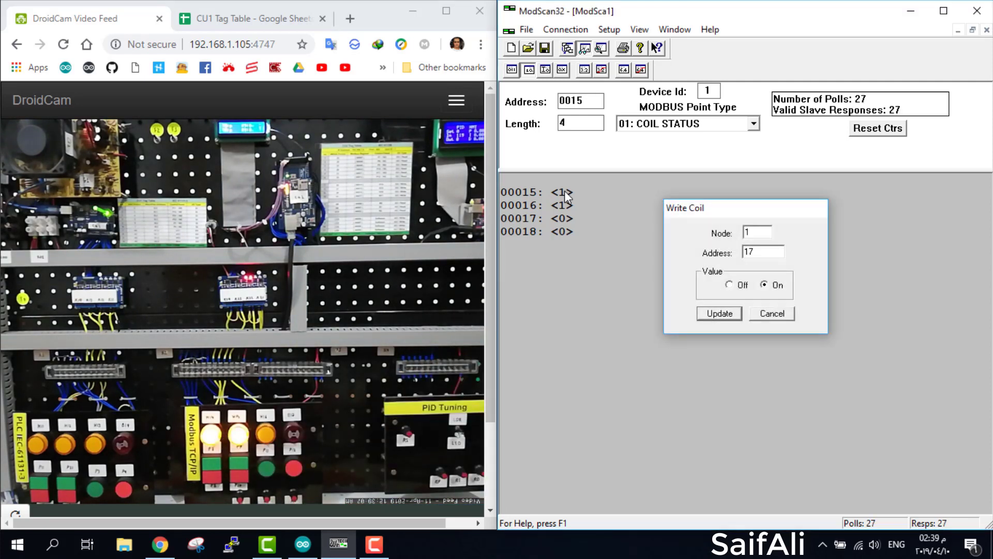
key(Return)
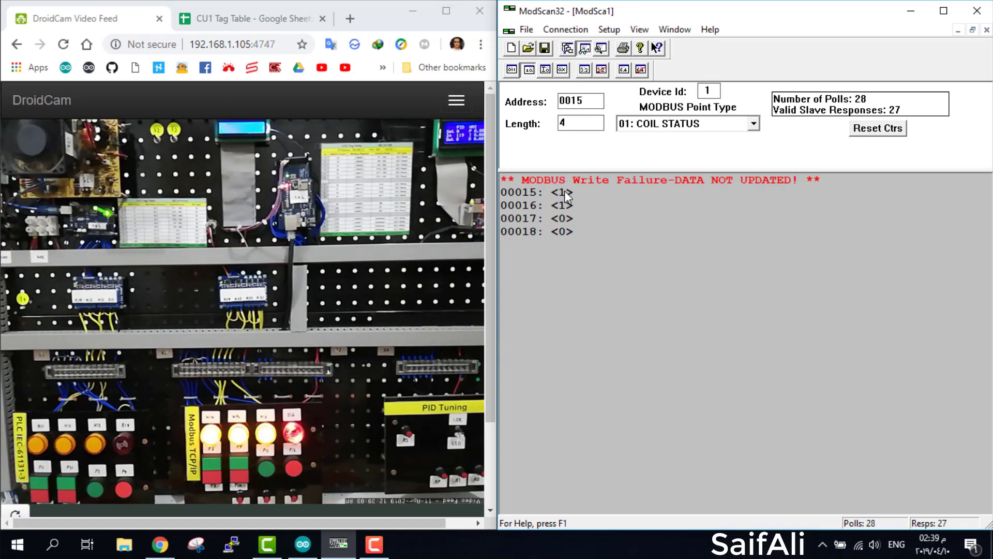
key(space)
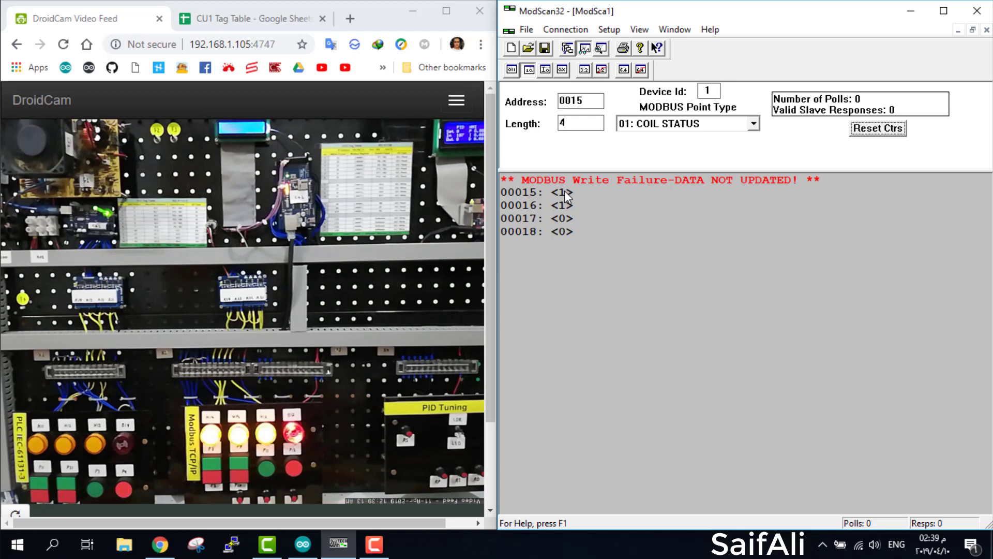
Disconnect, then reconnect as Remote TCP/IP Server 192.168.1.8 to resume polling coils 00015–00018
key(alt+c)
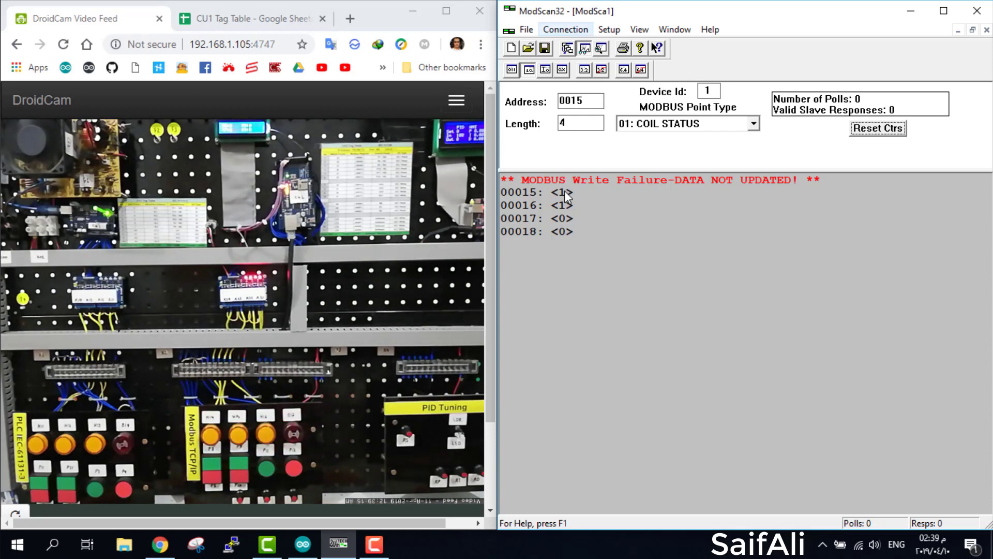
key(Escape)
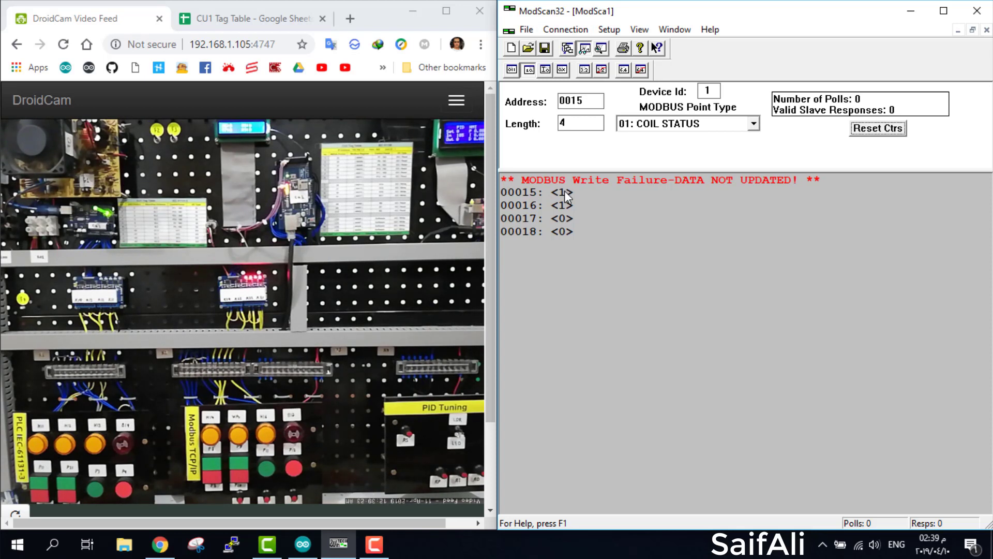
key(alt+c)
key(Down)
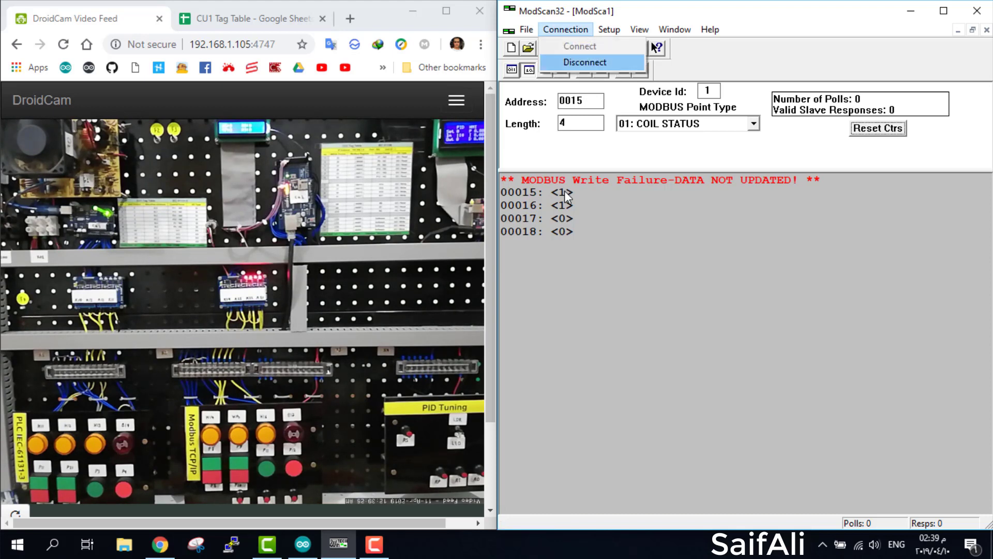
key(Return)
key(alt+c)
key(Return)
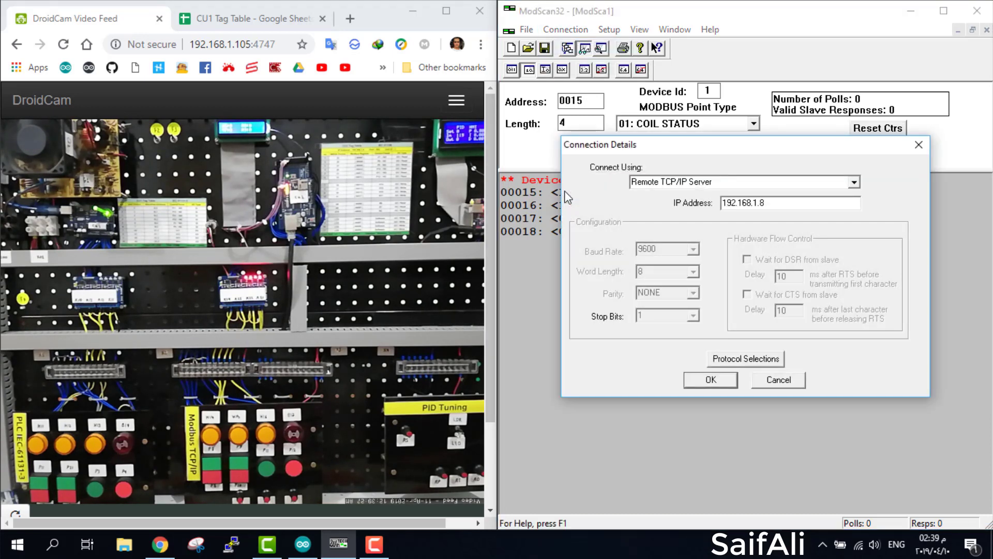
key(Return)
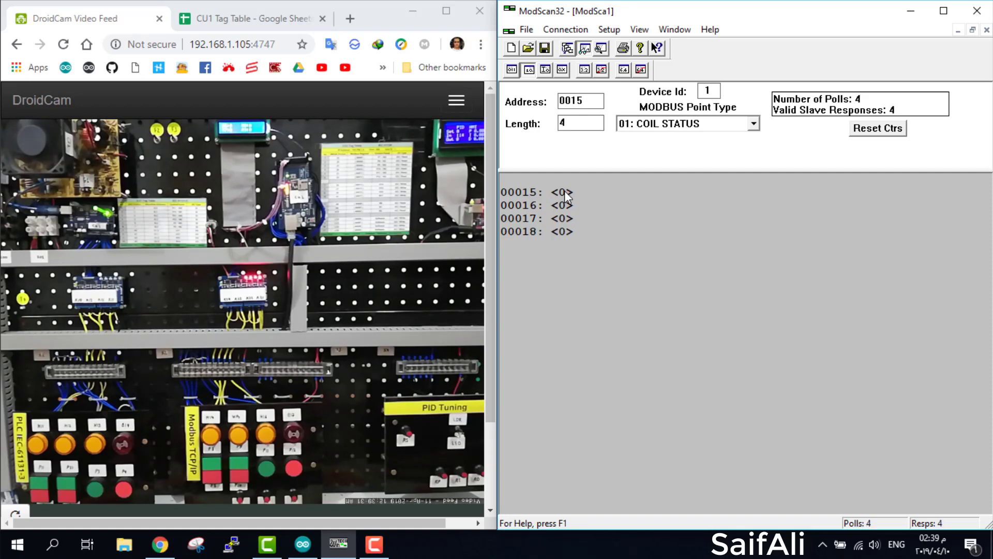
Write coil 00017 On and reset the poll and response counters
click(237, 22)
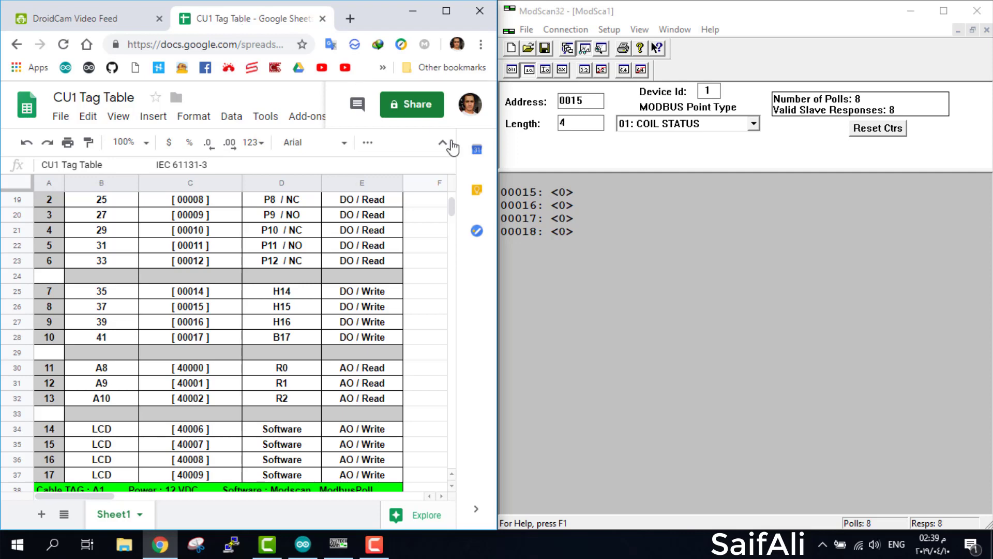
click(93, 18)
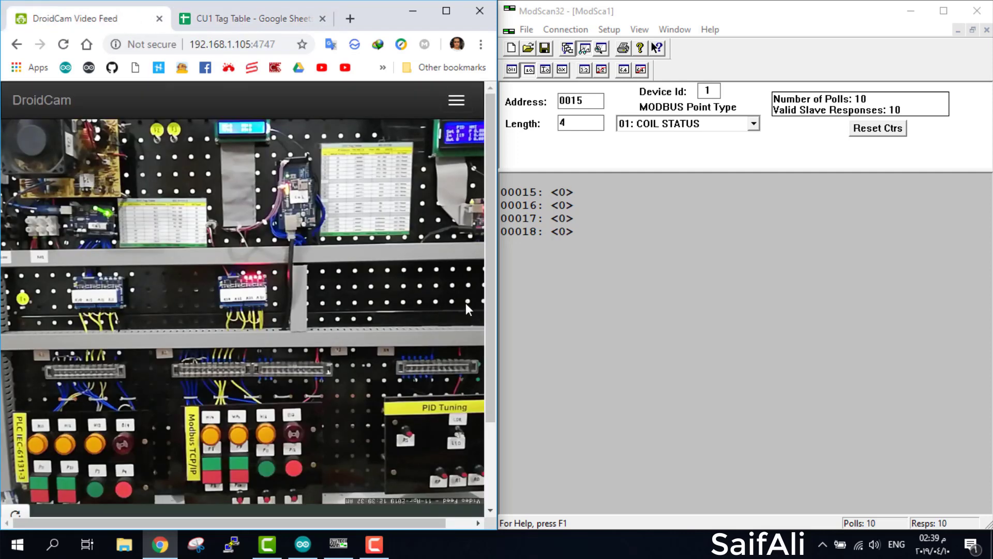
double_click(561, 219)
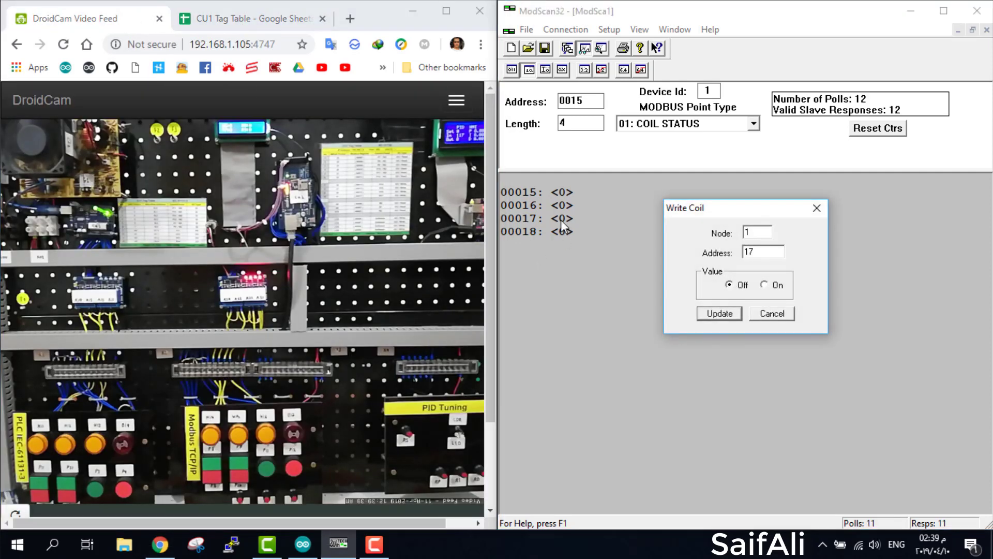
key(Return)
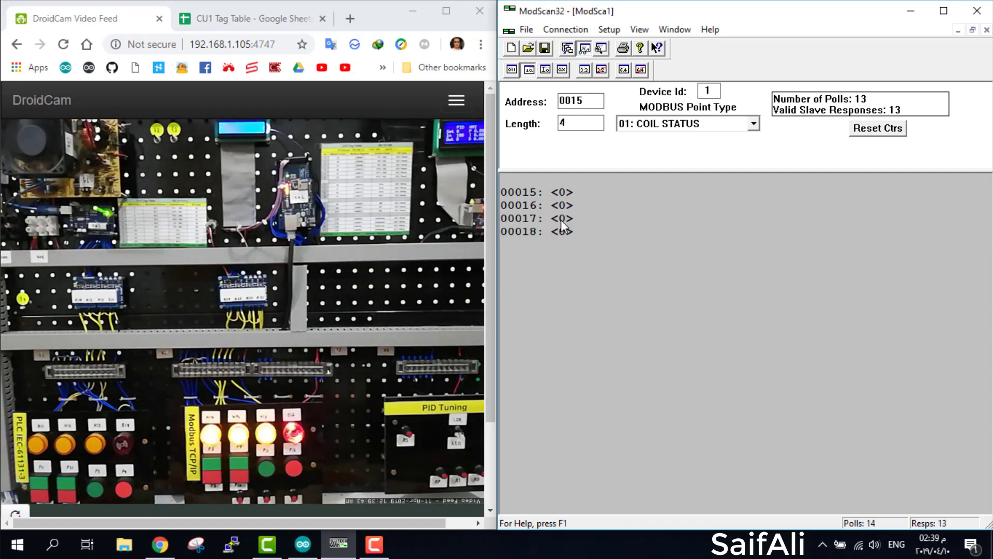
key(Return)
Disconnect, reconnect to 192.168.1.8, and reset the counters again
key(alt+c)
key(Down)
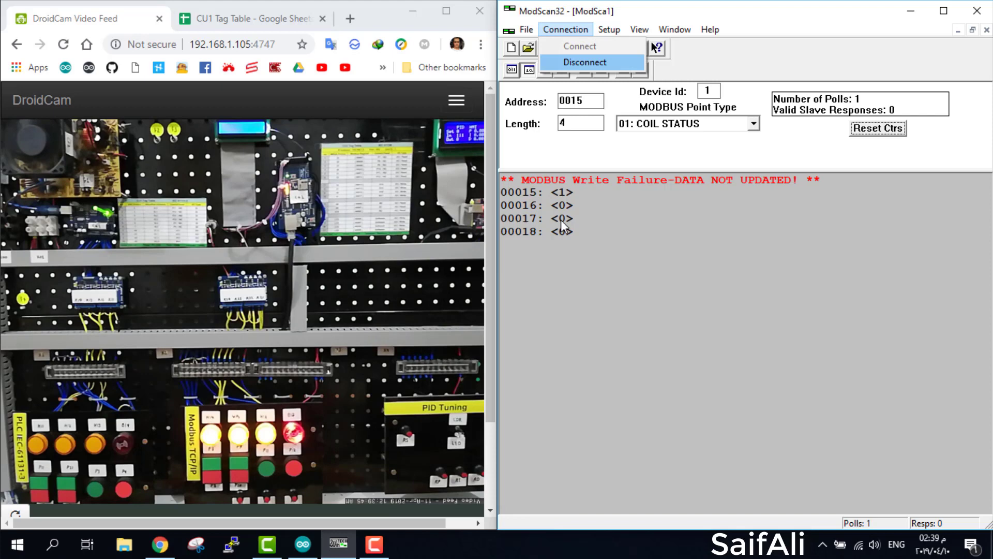
key(Return)
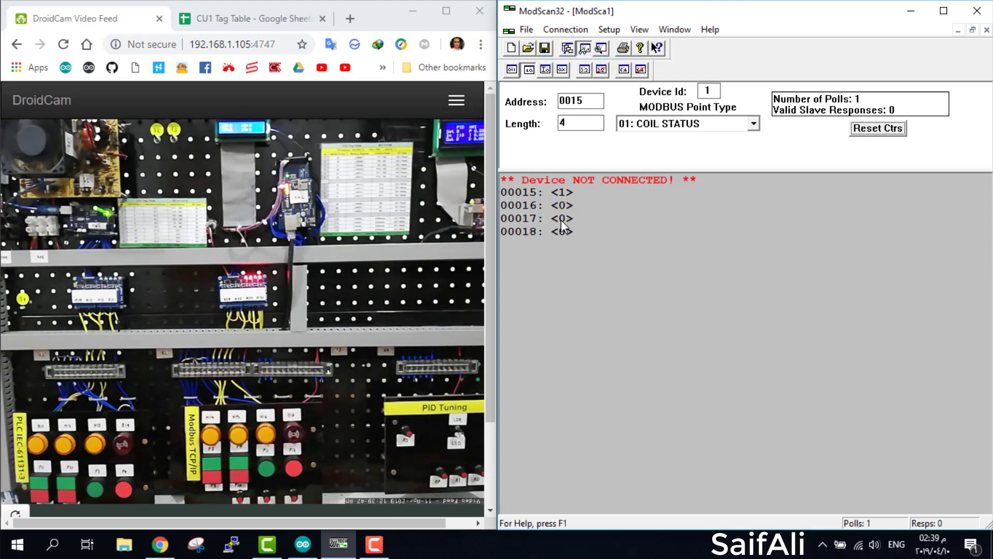
key(alt+c)
key(Return)
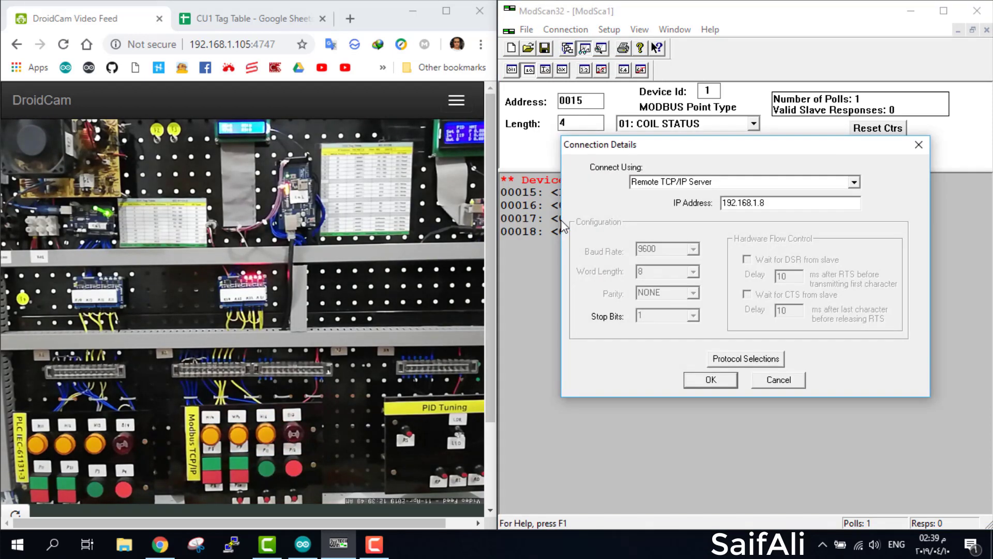
key(Return)
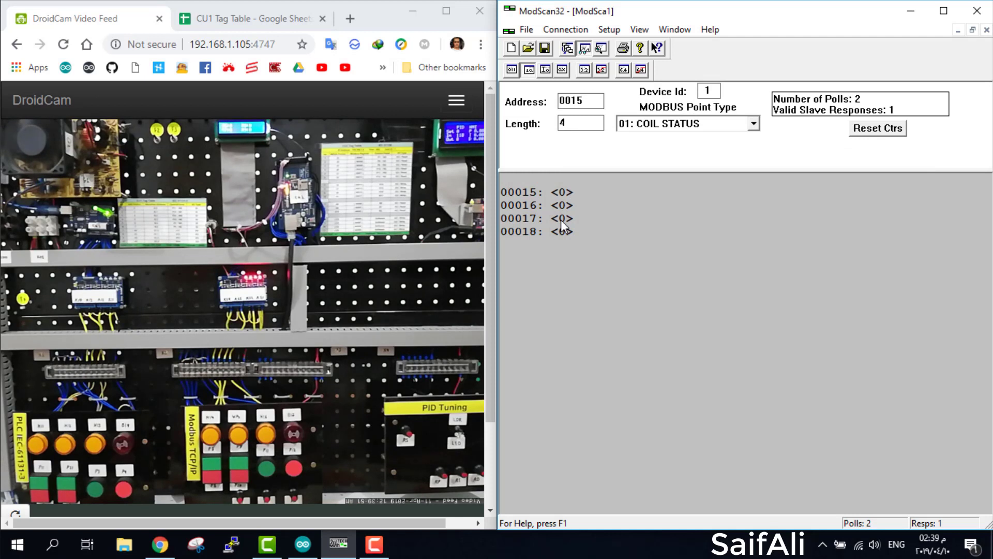
key(space)
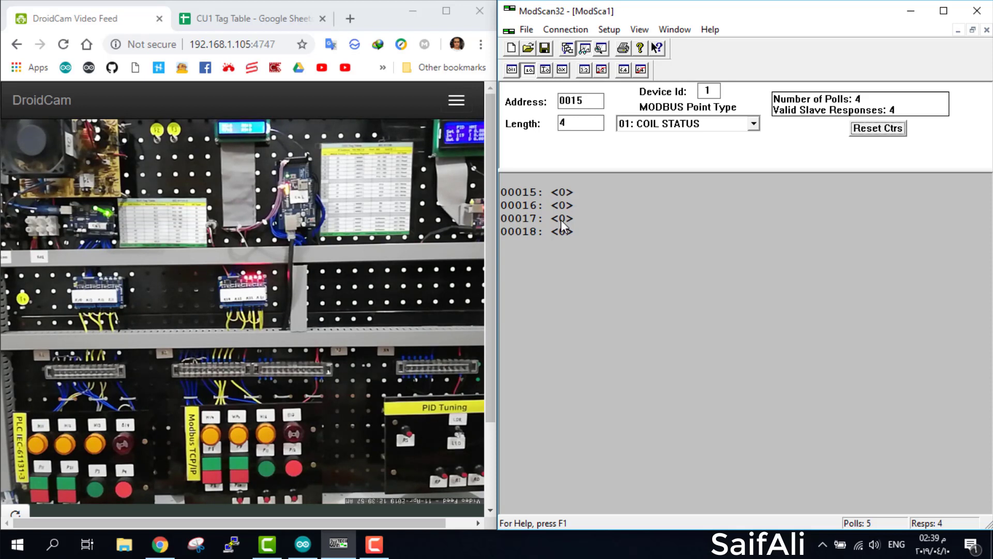
Set the MODBUS Point Type to 03: HOLDING REGISTER
key(shift+Tab)
key(alt+Down)
key(Down)
key(Down)
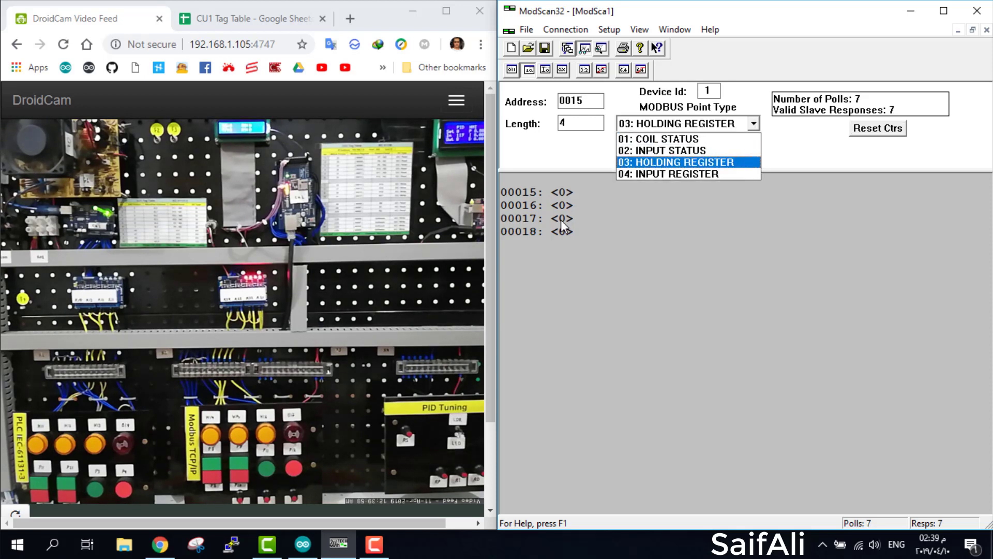
key(Return)
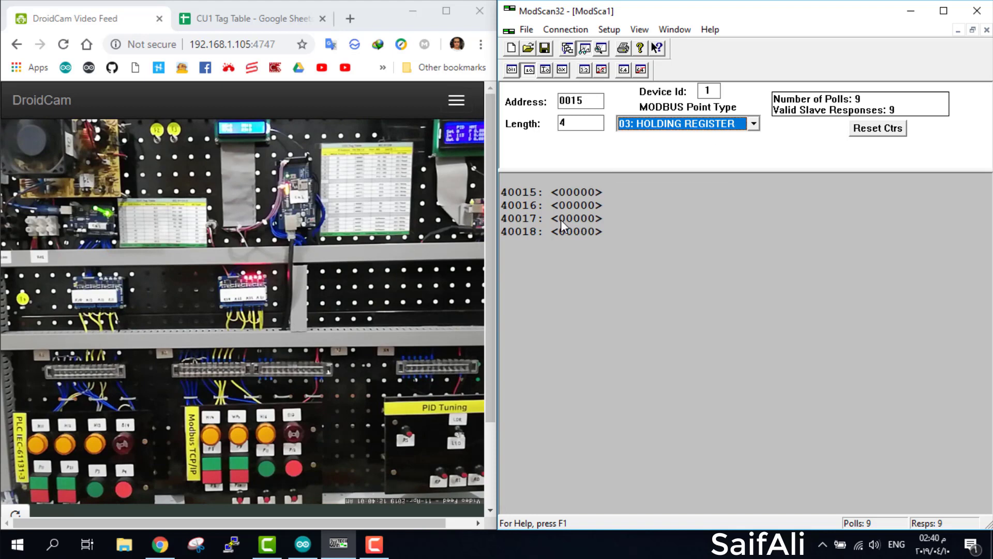
Bring up the CU1 Tag Table sheet and scroll to the register addresses
click(244, 18)
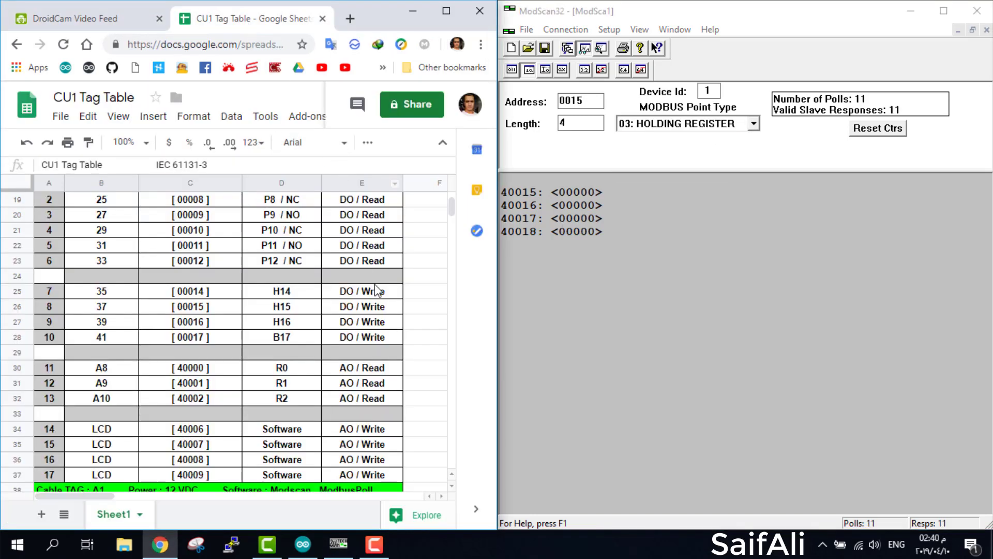
scroll(366, 286, down, 1)
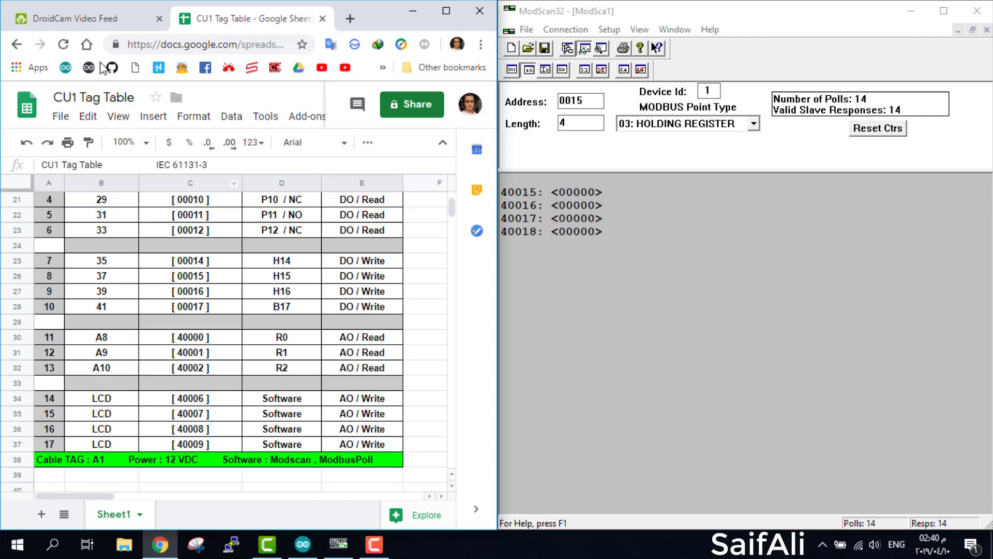
click(90, 24)
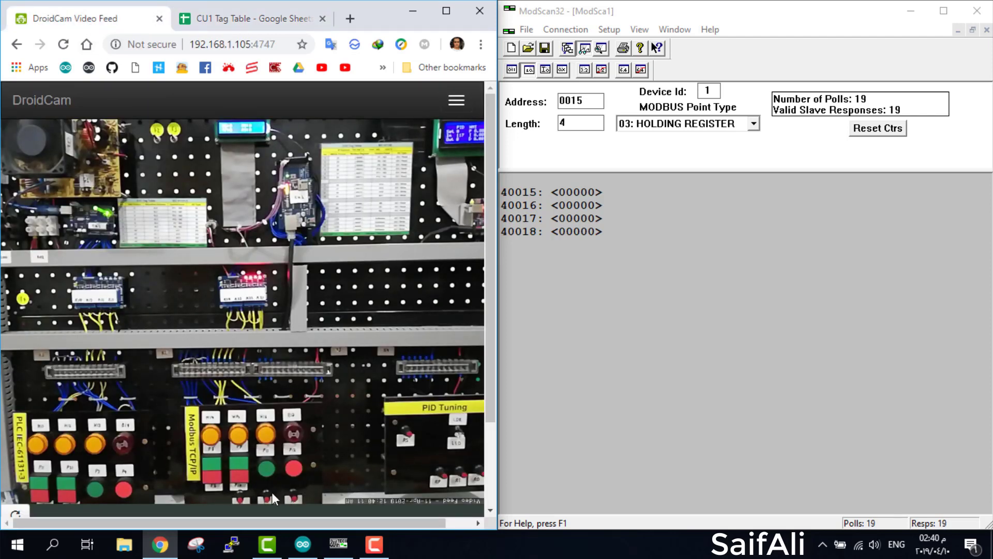
click(226, 22)
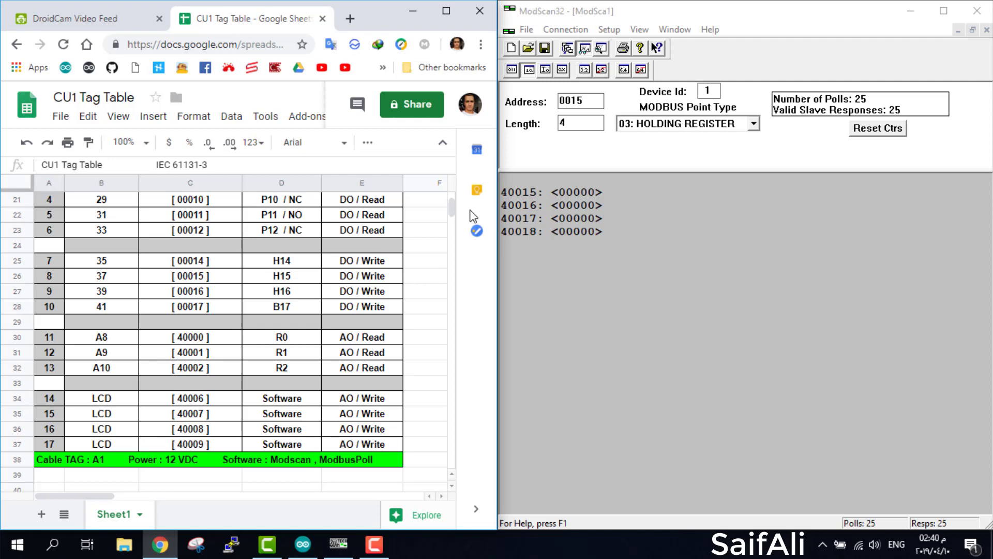
Poll registers 40001–40003 with start address 1 and length 3, beside the DroidCam view
double_click(594, 99)
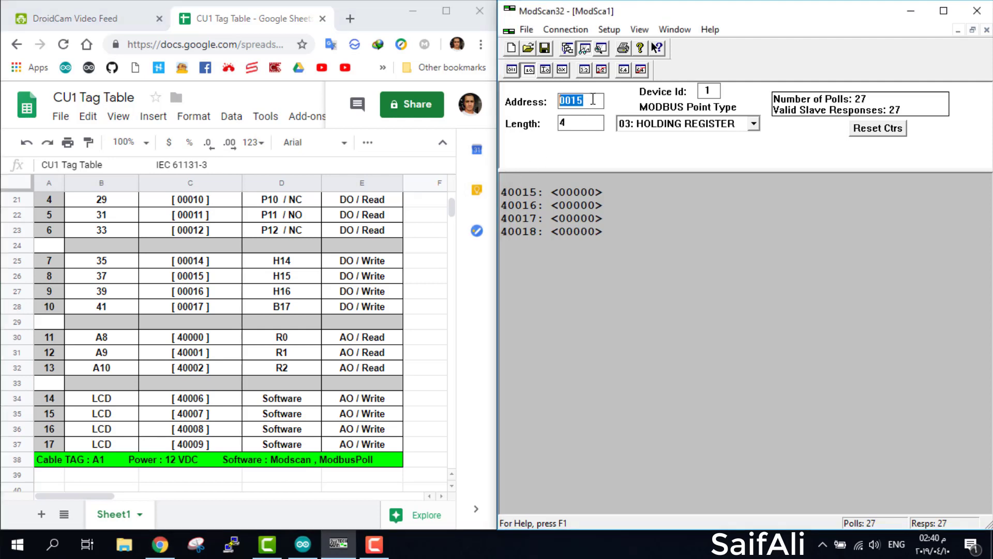
text(1)
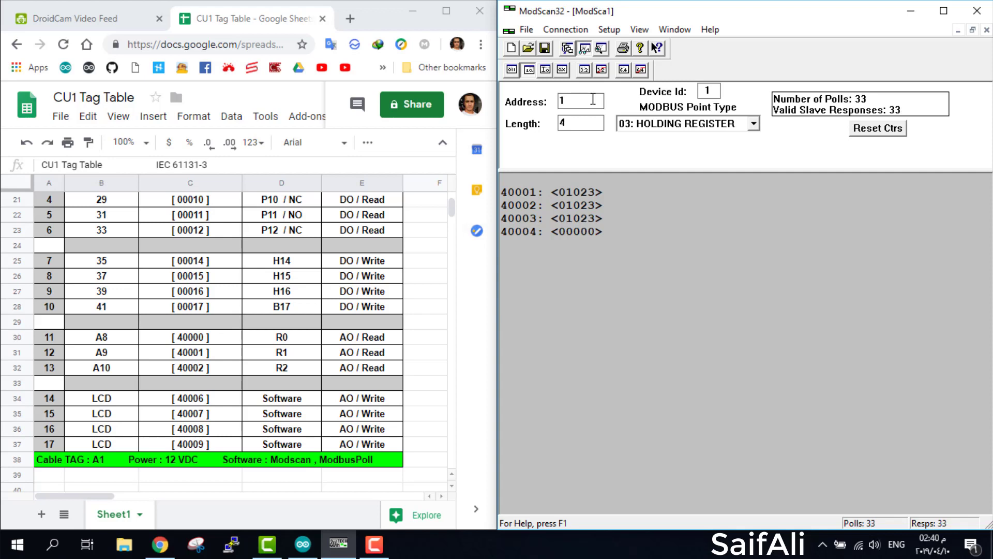
key(Tab)
text(3)
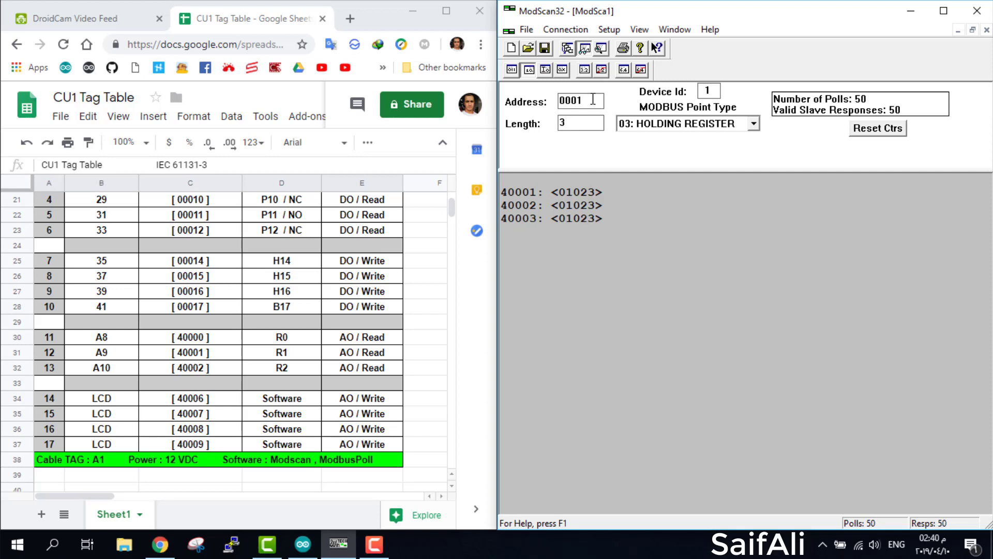
click(123, 23)
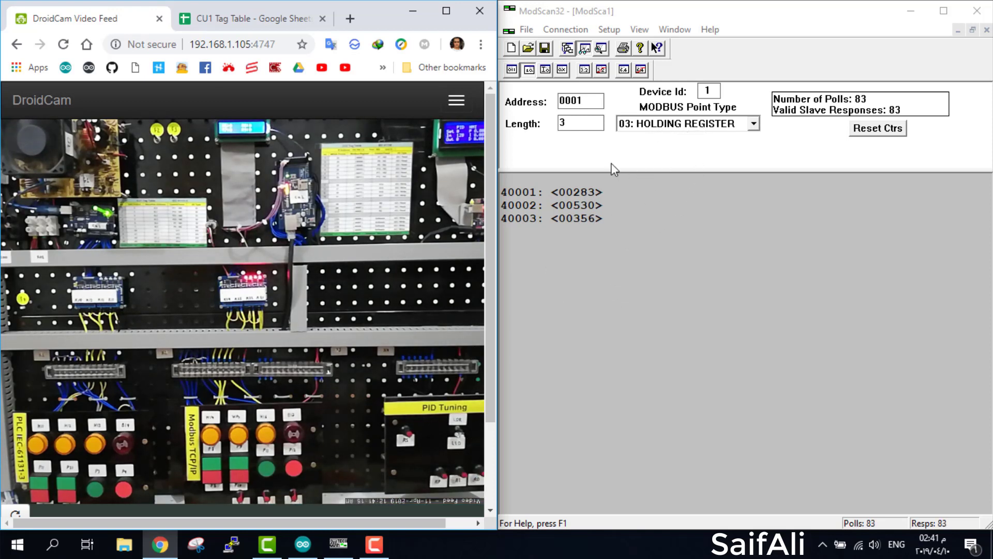
Keep 03: HOLDING REGISTER as point type and scroll the CU1 Tag Table to rows 40000–40009
click(735, 127)
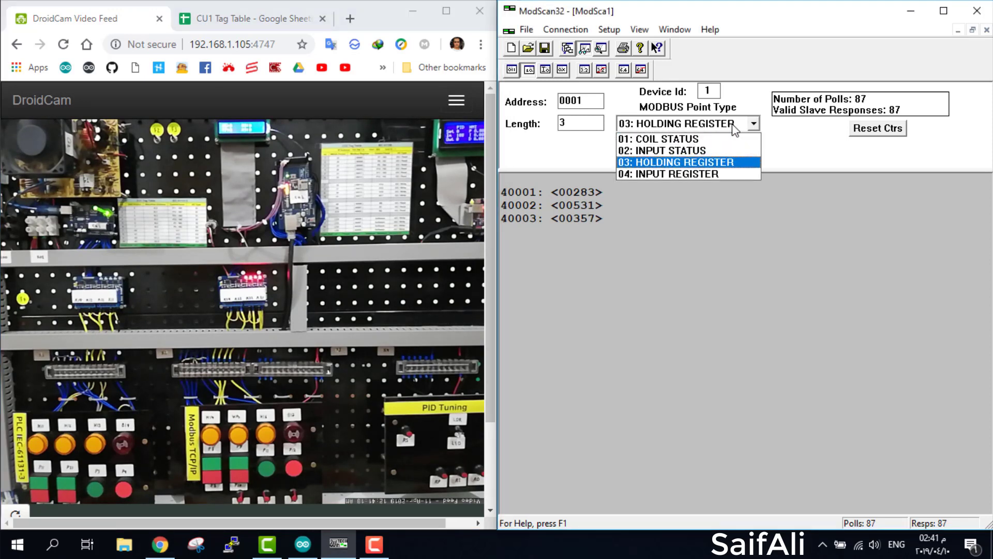
click(734, 129)
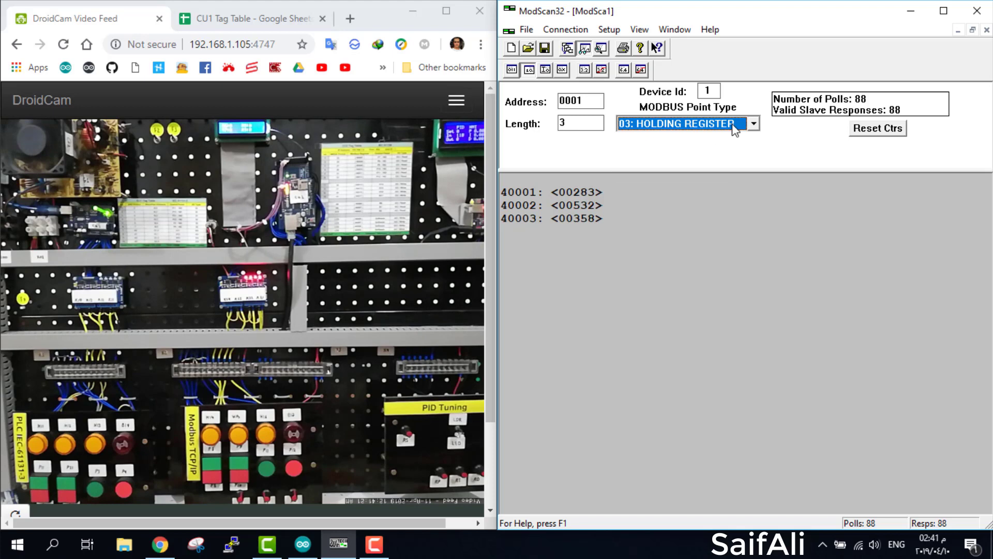
click(222, 19)
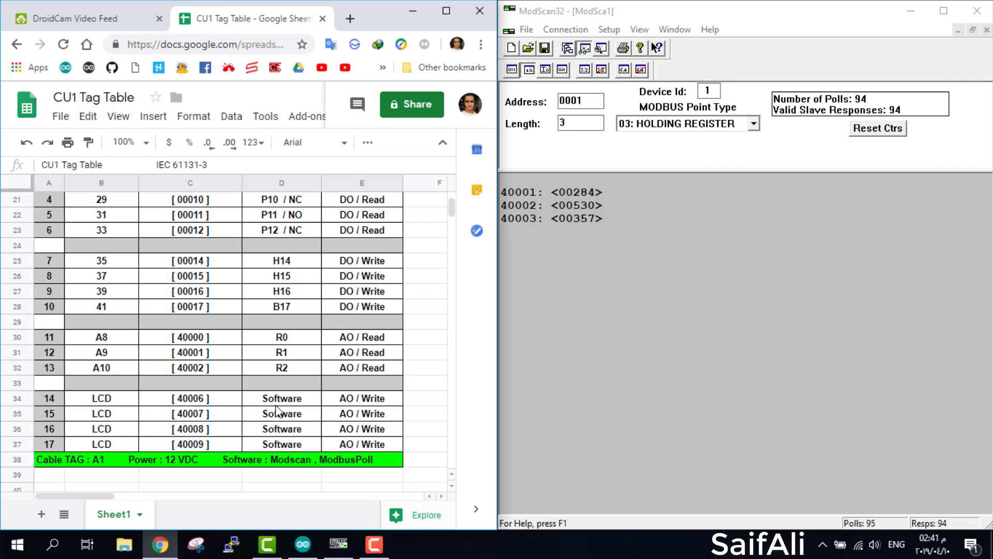
scroll(291, 401, up, 2)
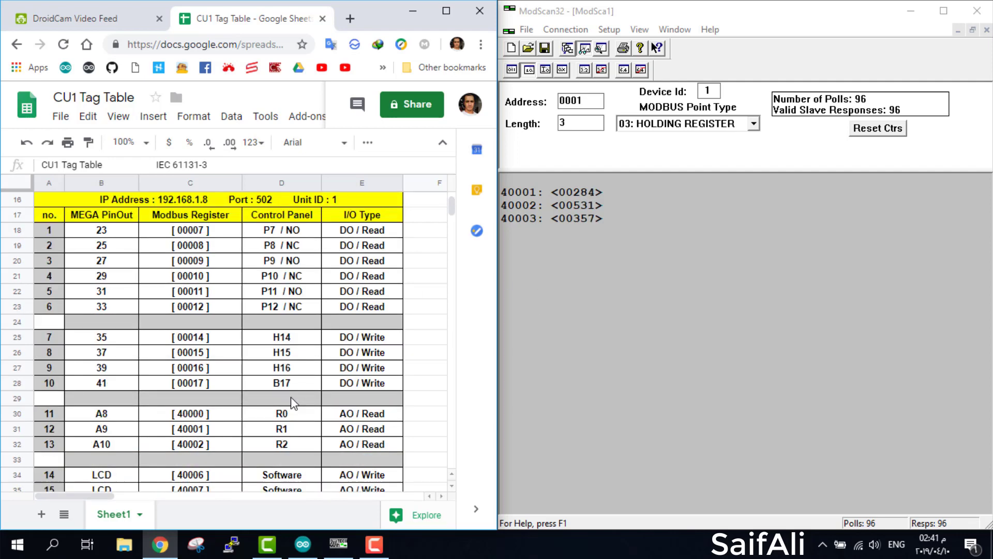
scroll(291, 399, up, 1)
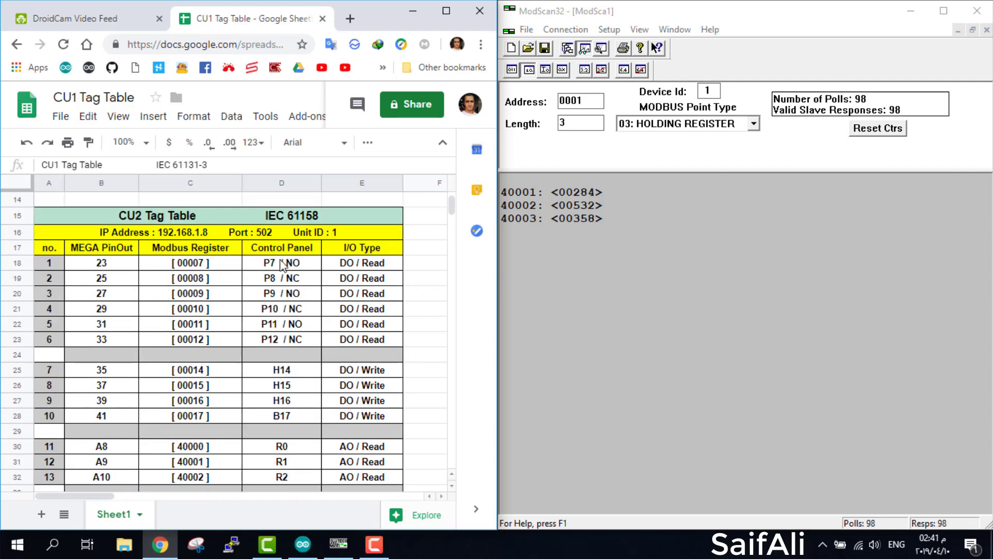
scroll(282, 264, down, 4)
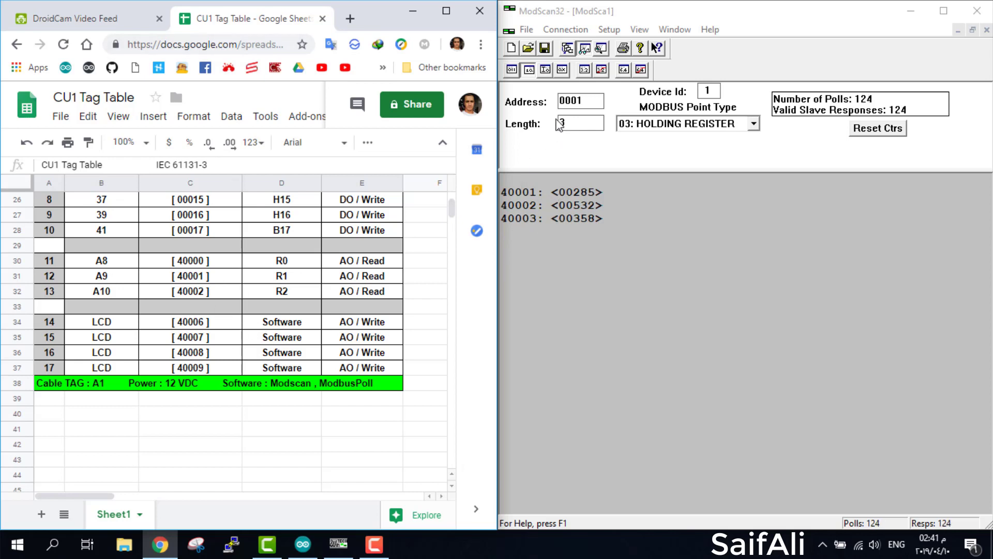
Set start address 7 and length 4 to poll 40007–40010 beside the DroidCam feed
double_click(589, 100)
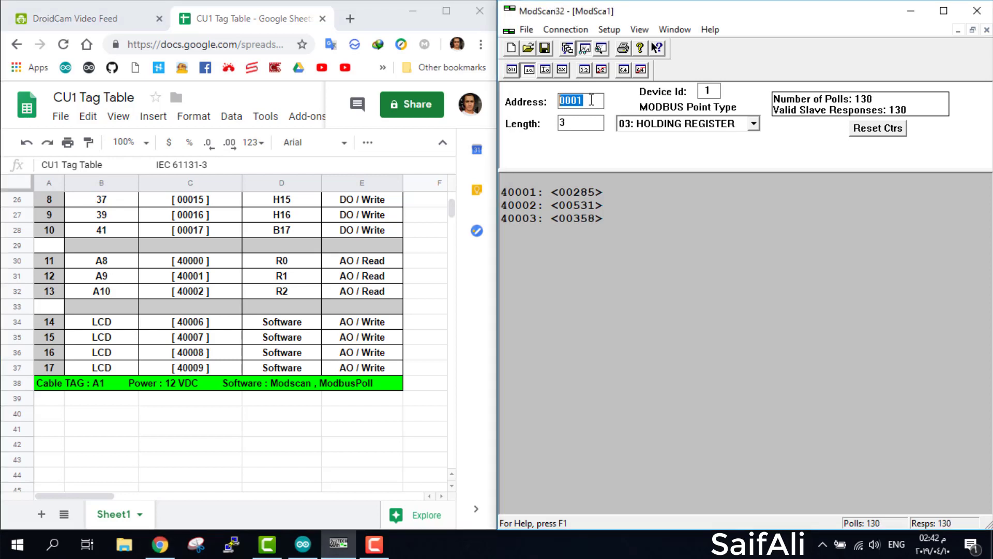
text(7)
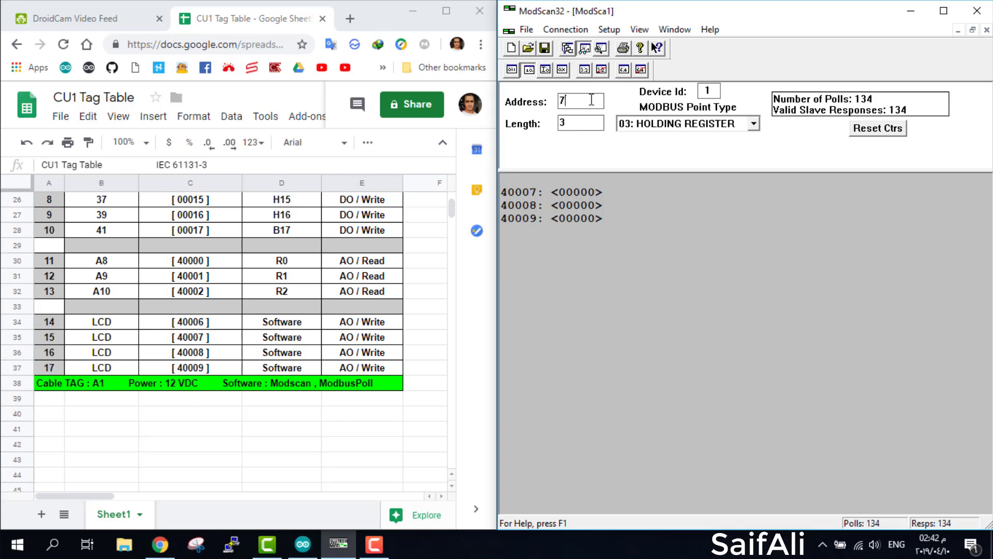
key(Return)
key(Tab)
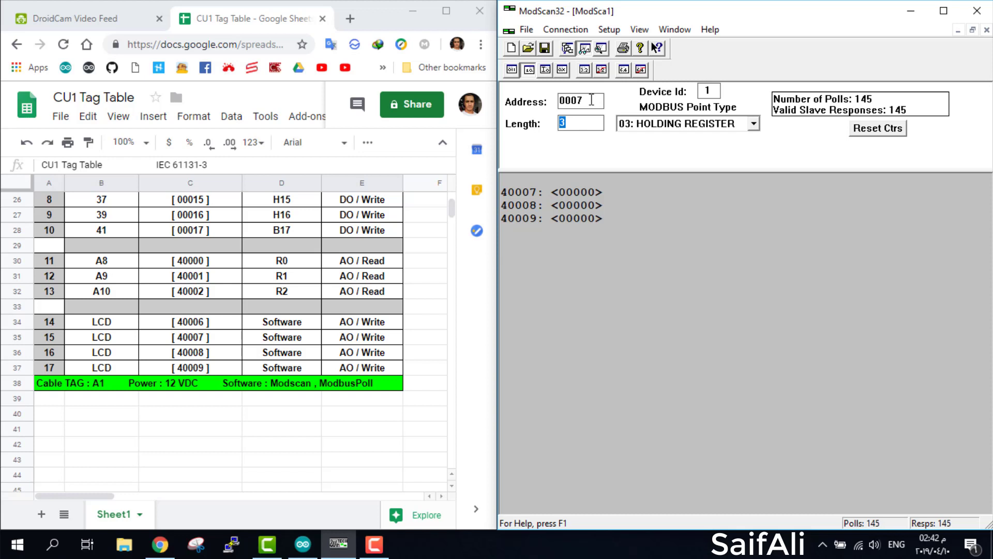
text(4)
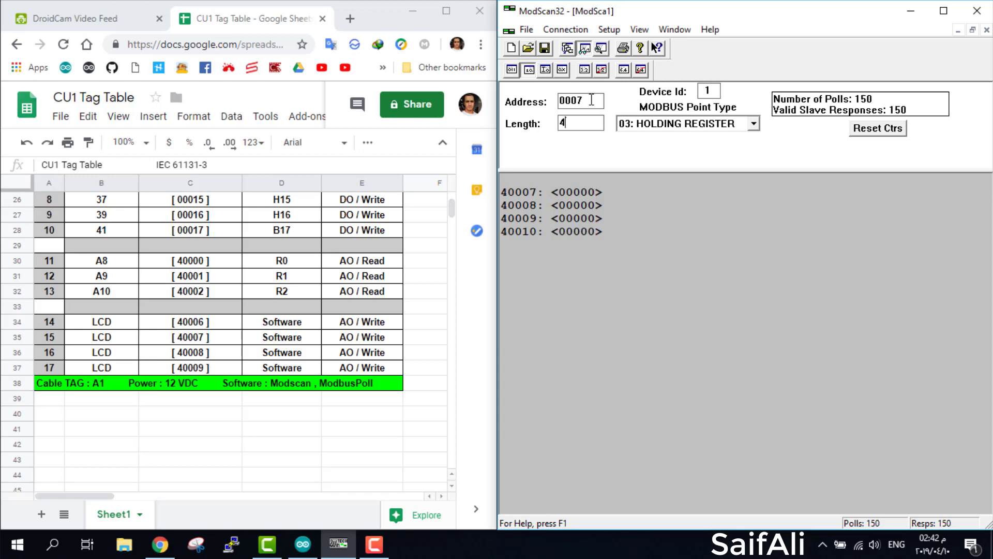
click(72, 19)
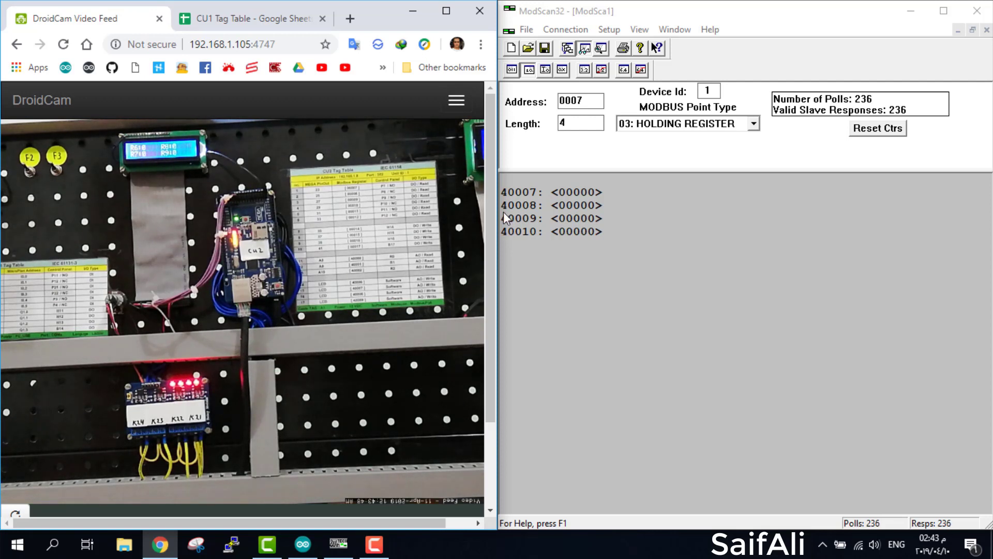
Write 300 to register 40007 and 600 to register 40008
double_click(575, 191)
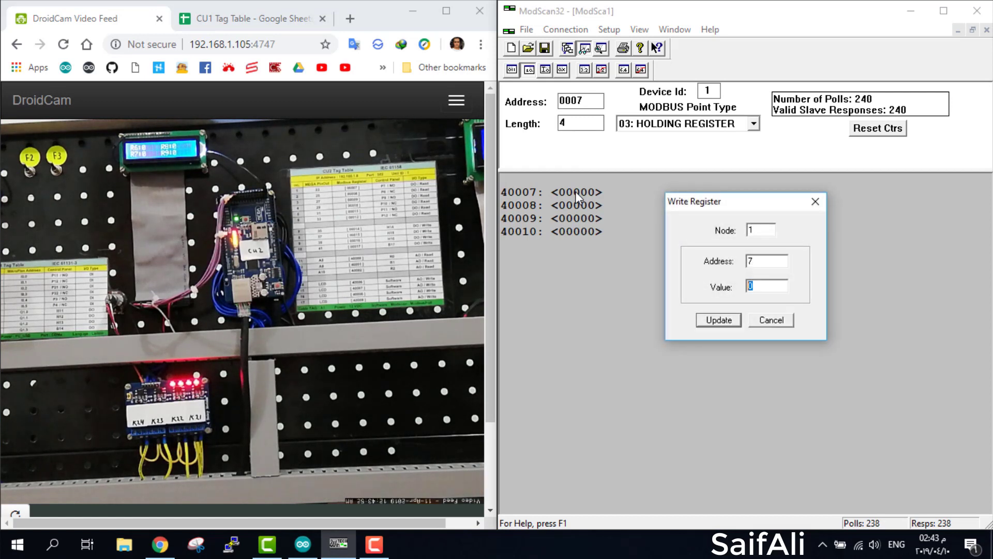
text(300)
key(Return)
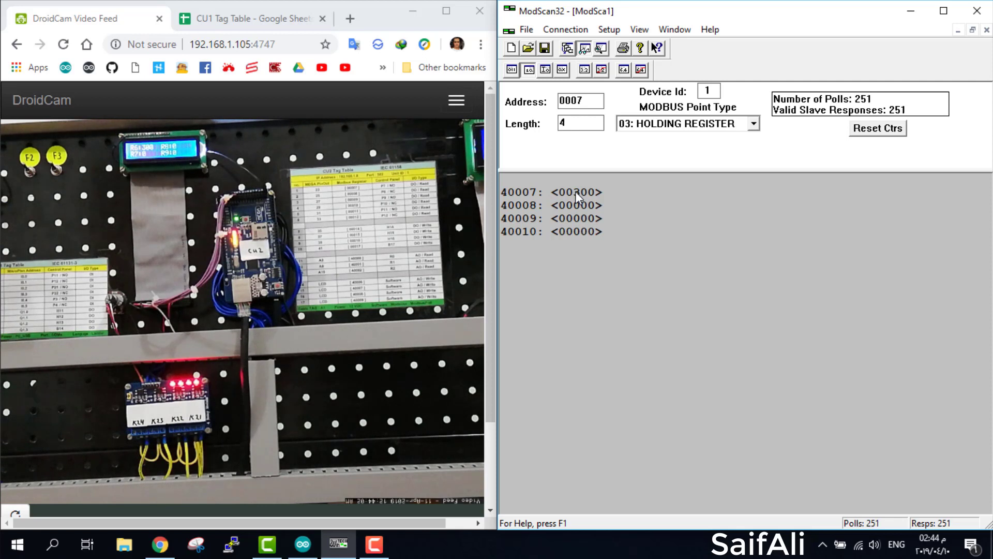
double_click(576, 191)
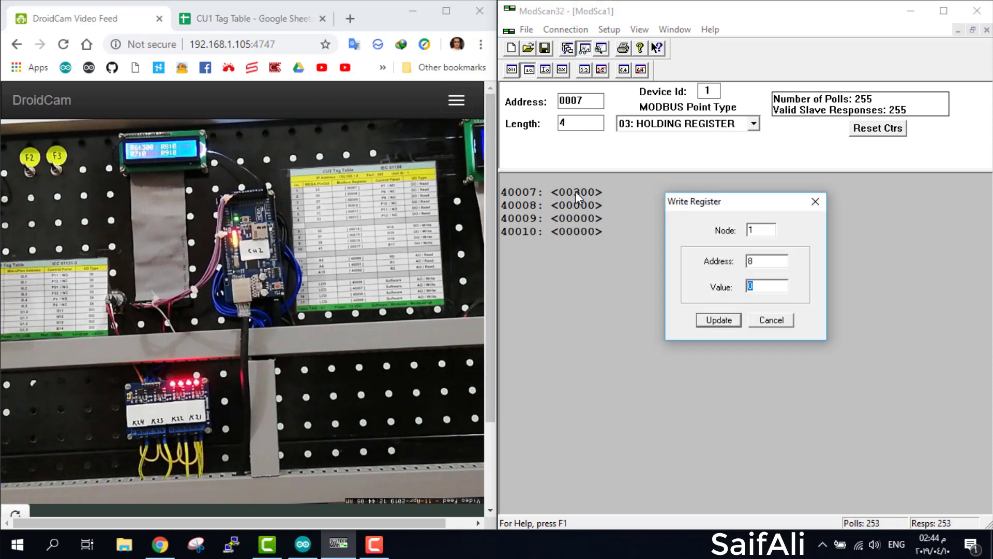
text(666)
key(BackSpace)
key(BackSpace)
text(000)
key(BackSpace)
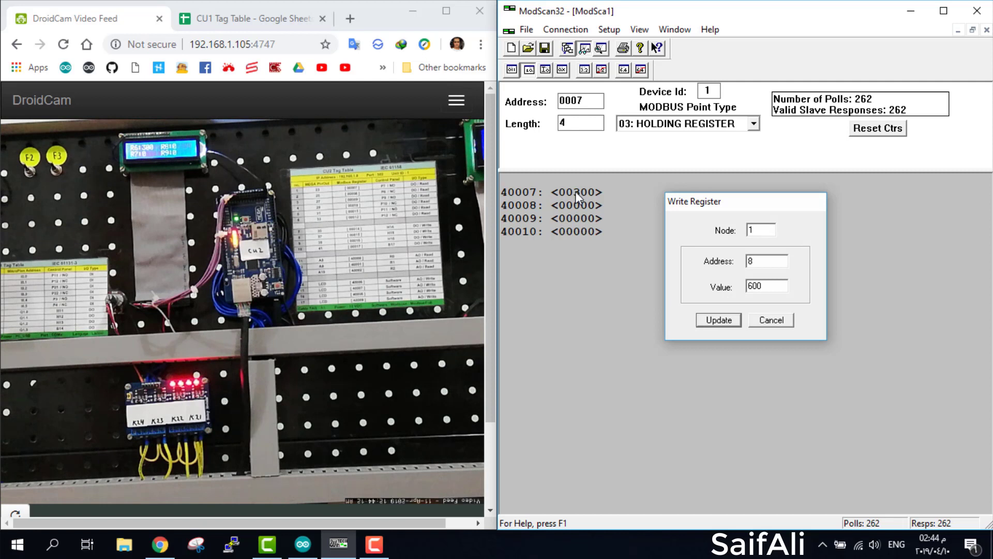
key(Return)
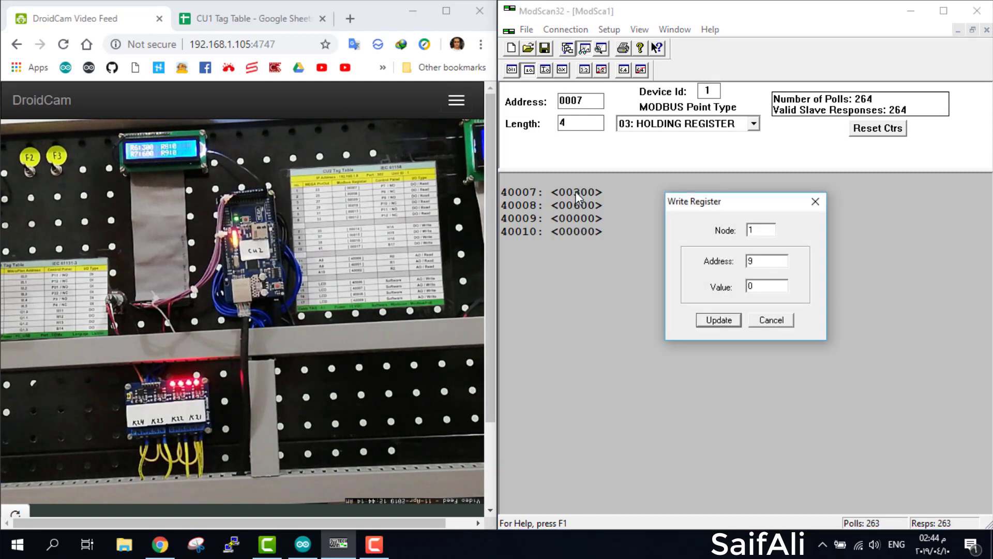
Write 900 to register 40009 and 1000 to register 40010
text(900)
key(Return)
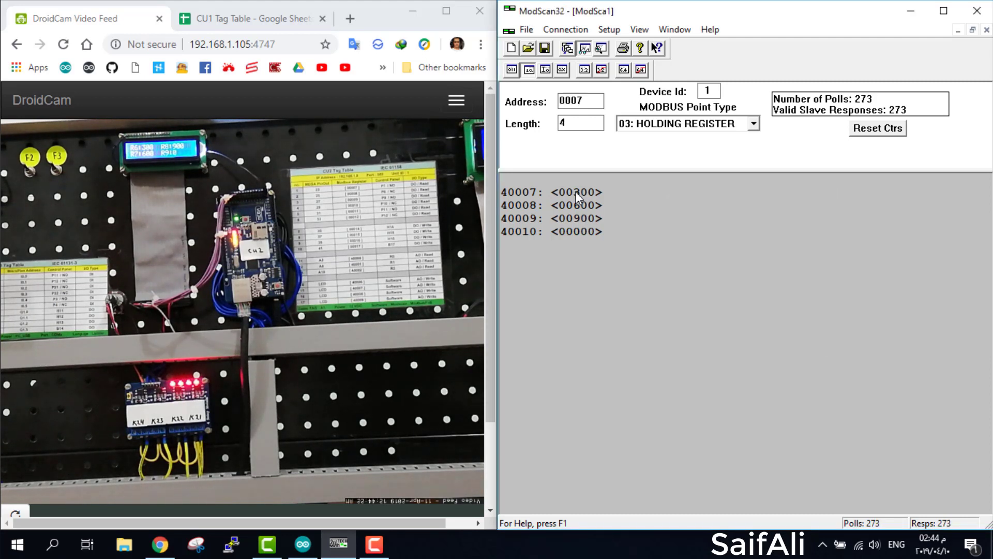
double_click(576, 192)
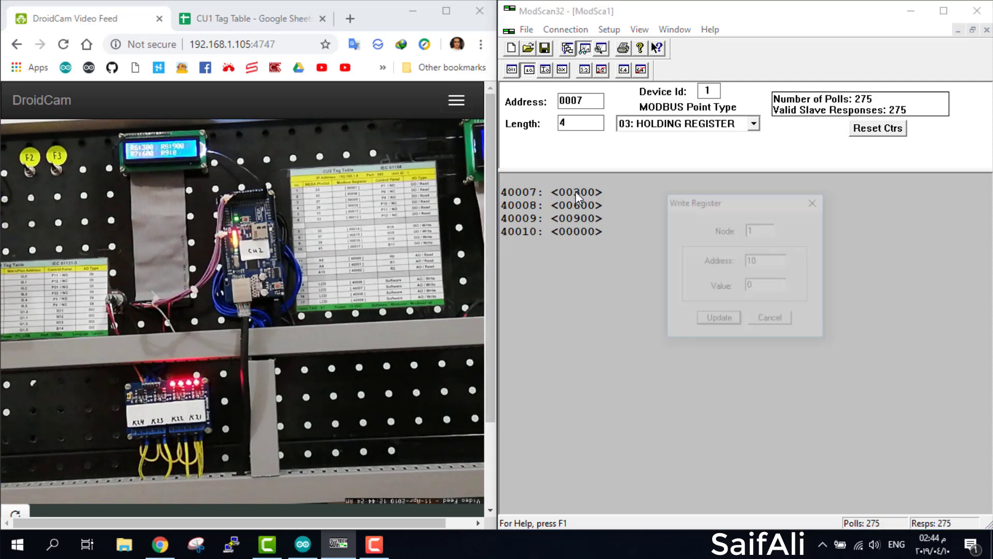
key(Tab)
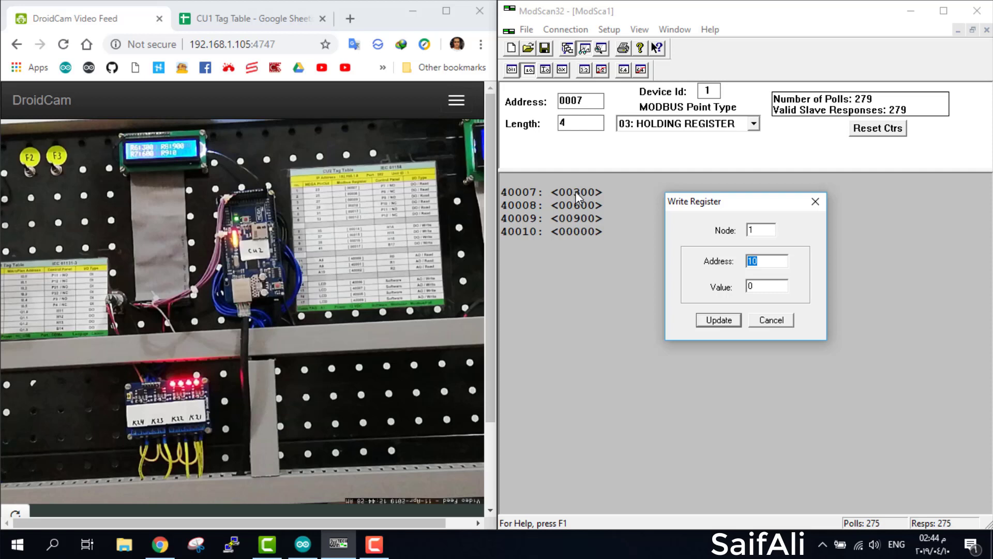
key(Tab)
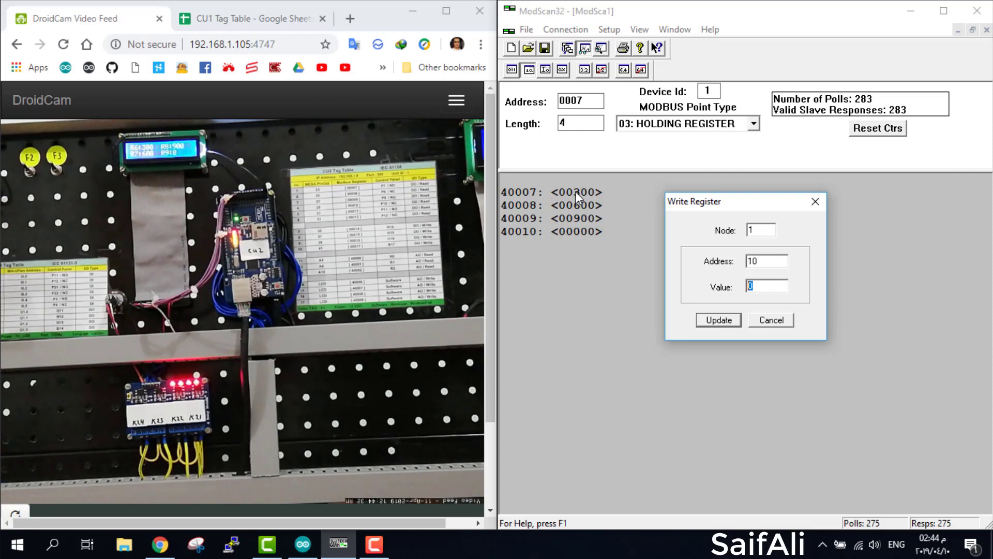
text(1000)
key(Return)
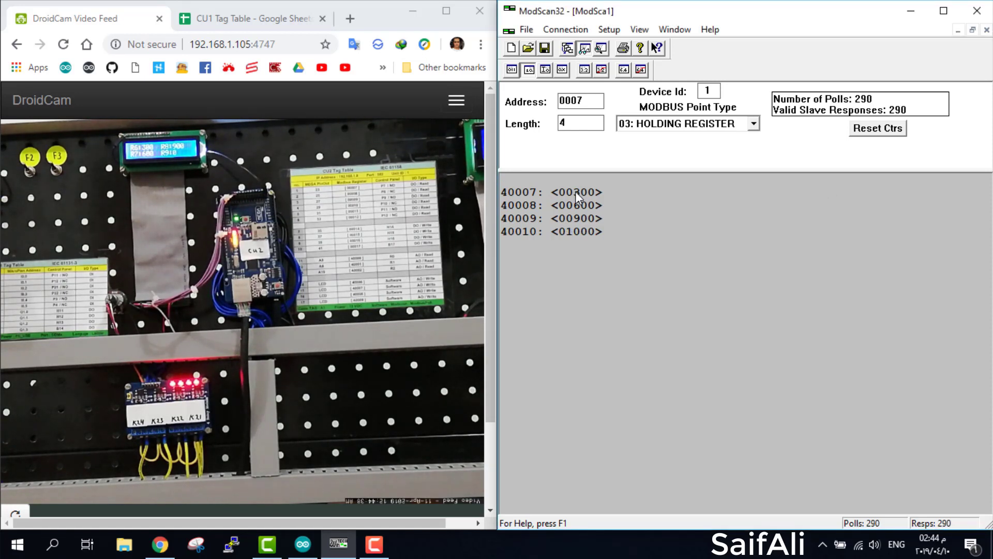